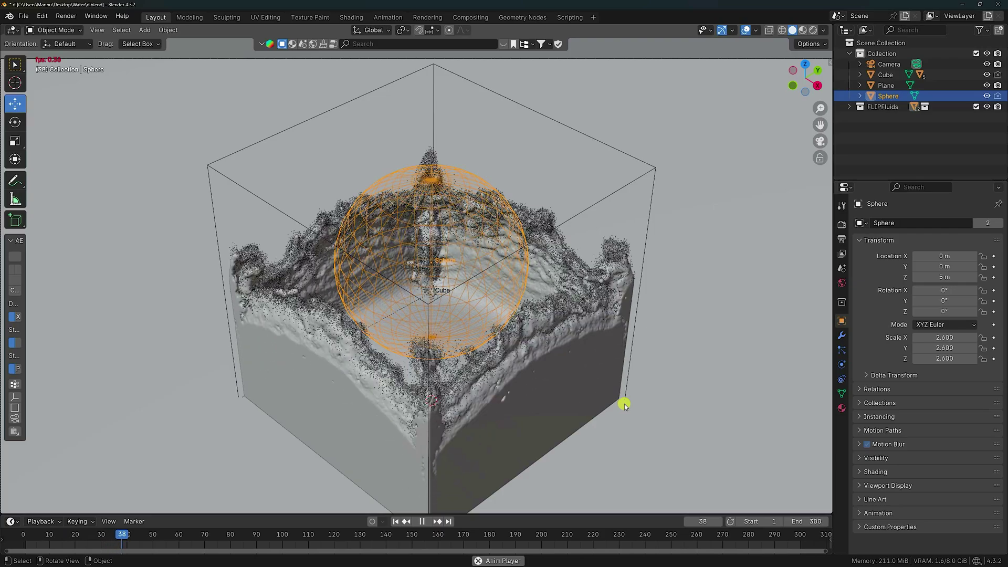
- Stop playback, scrub the baked splash to frame 126 and switch to Rendered viewport shading
key("space")
left_click(270, 534)
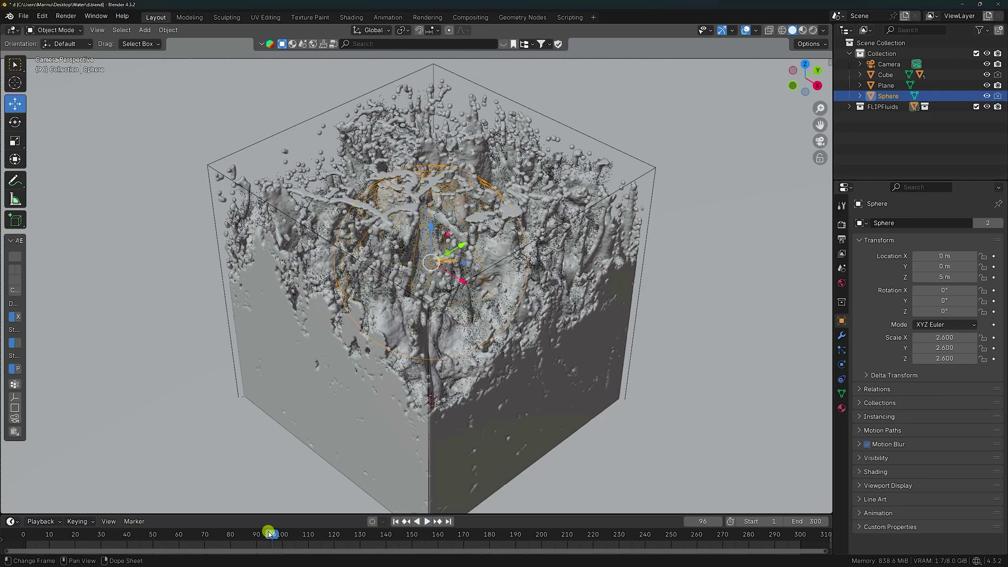
left_click_drag(270, 534, 351, 536)
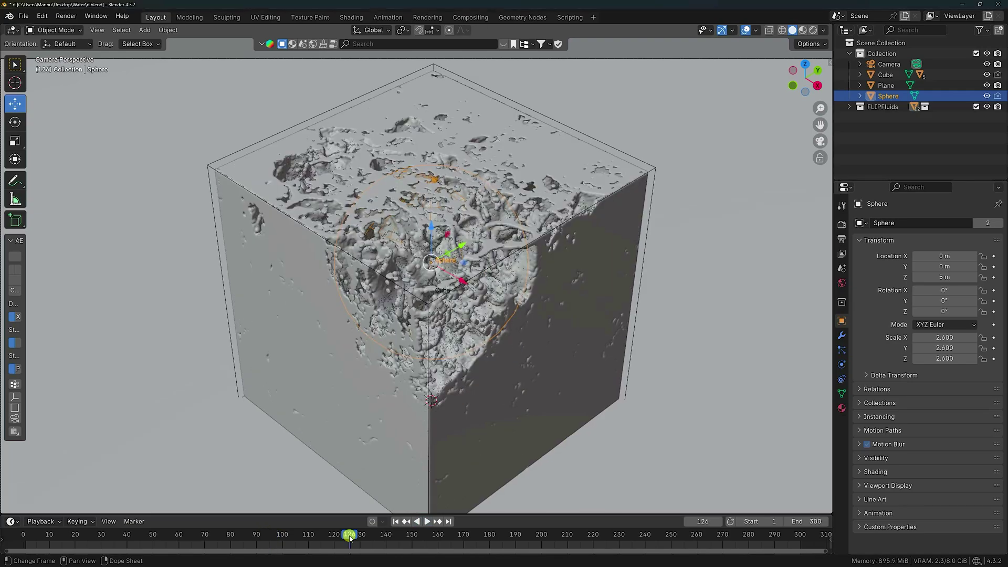
key("z")
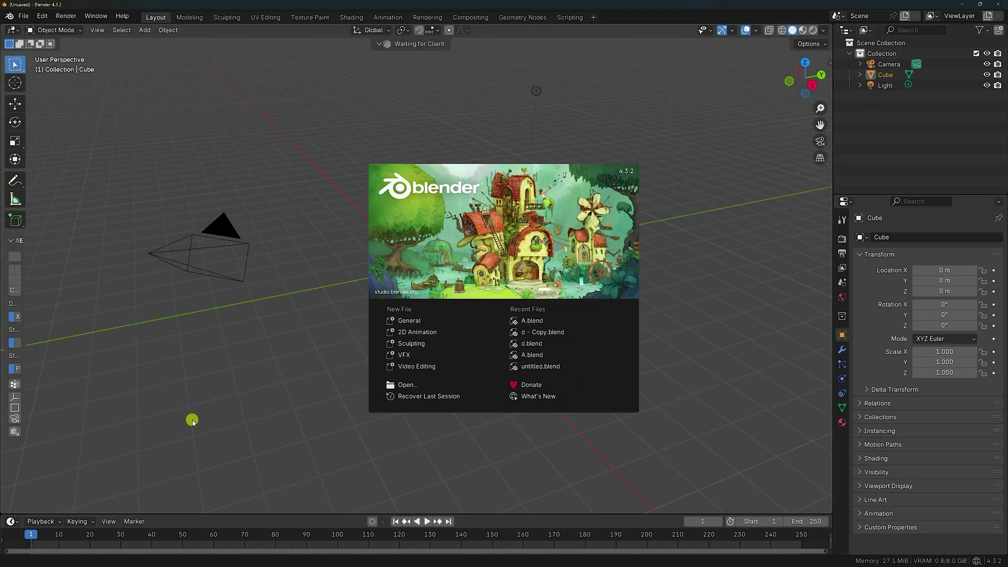
- Start a new General scene, delete the default light and select the cube
left_click(415, 319)
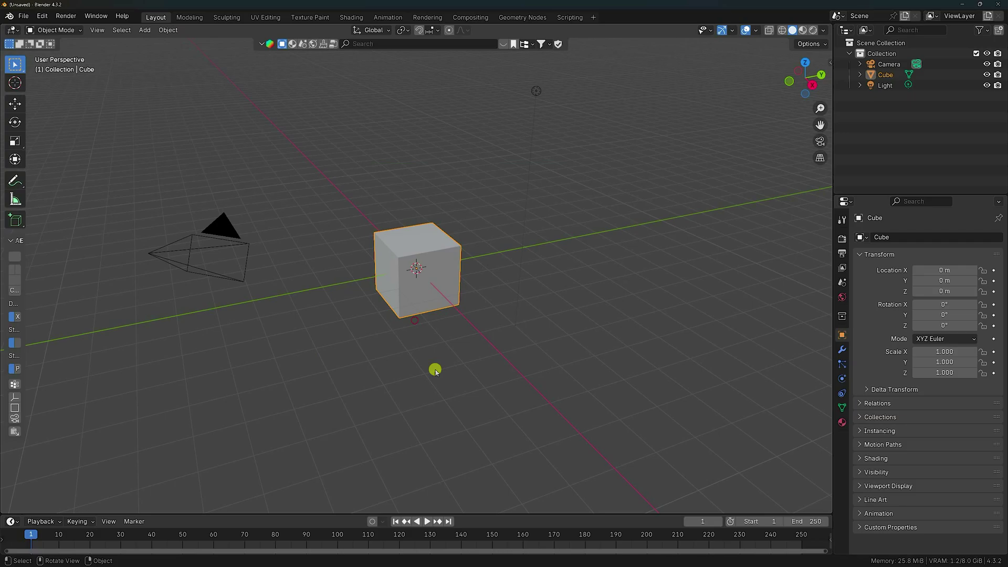
left_click_drag(478, 64, 606, 149)
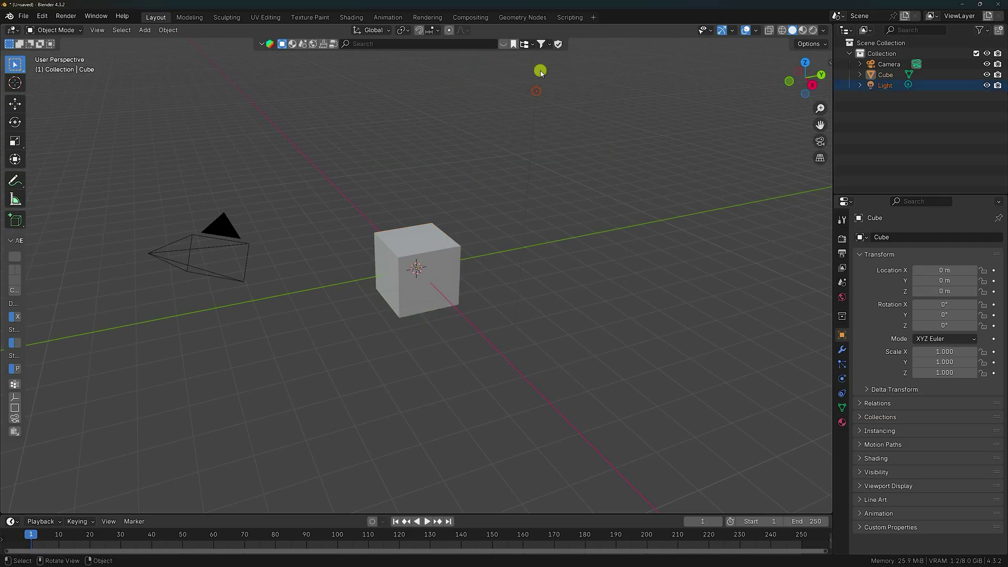
key("Delete")
scroll(480, 237, "up", 3)
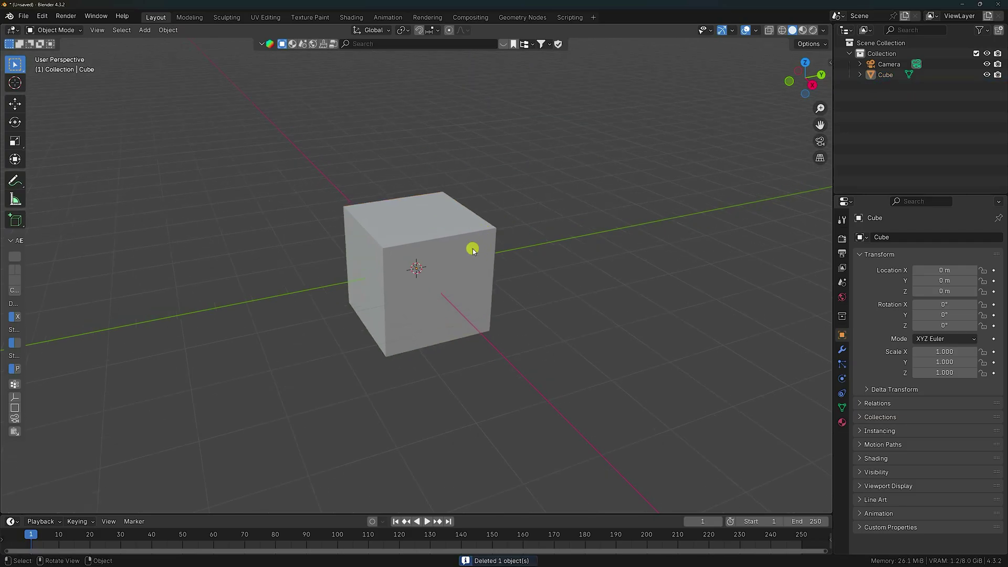
left_click(471, 249)
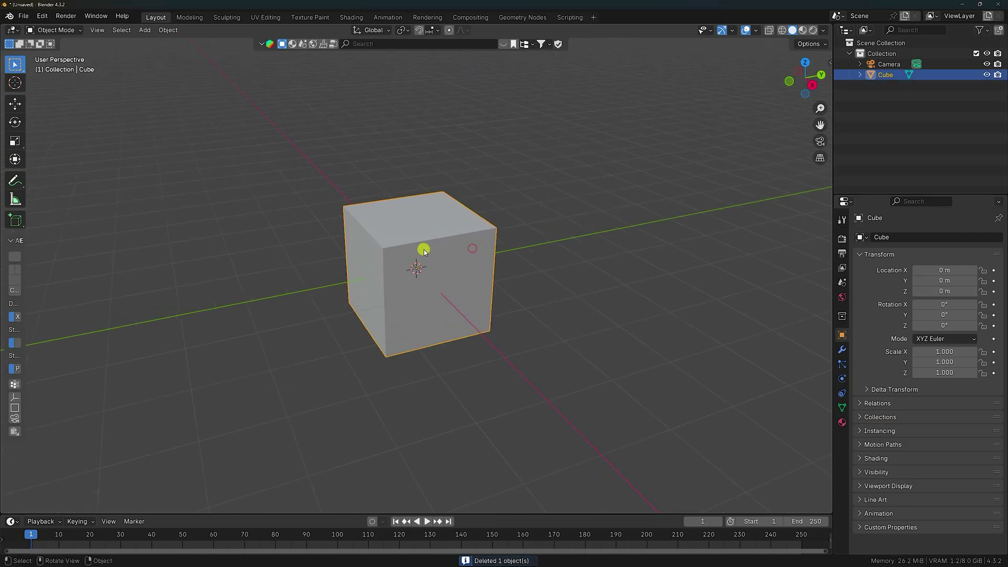
- Scale the cube to 4 on X, Y and Z and raise its Z location to 4 m
left_click(934, 352)
type("4")
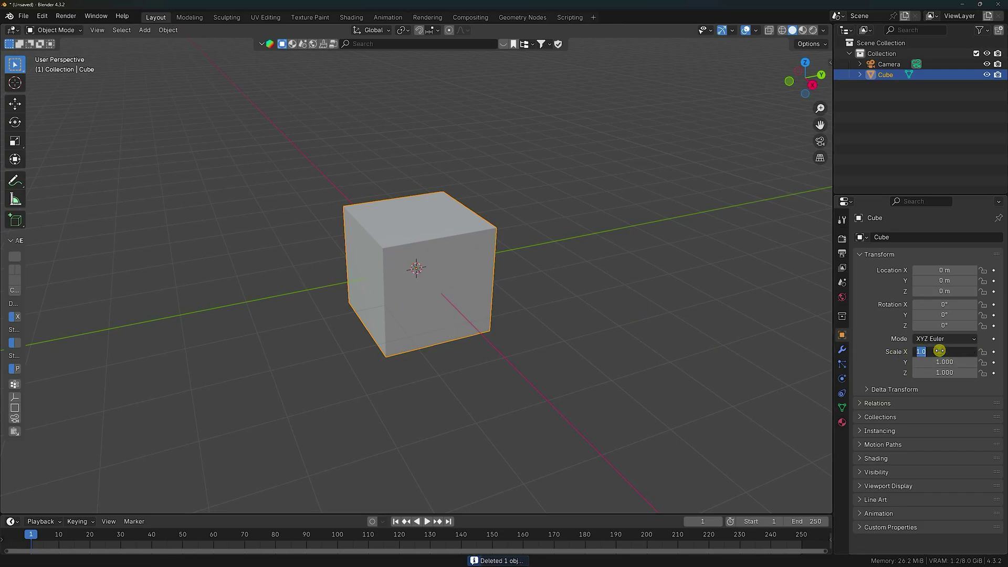
key("Return")
left_click(940, 362)
type("4")
key("Return")
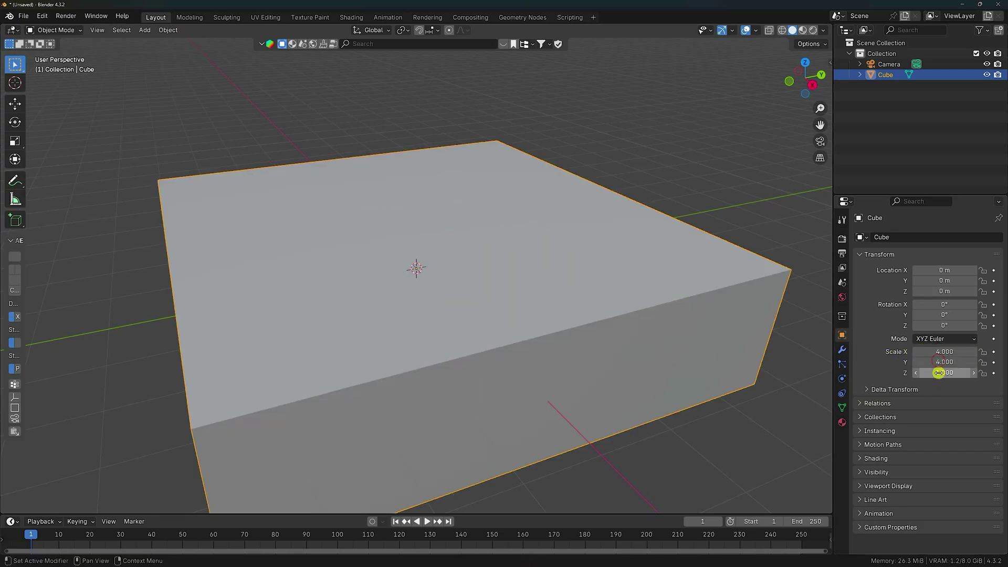
left_click(939, 372)
type("4")
key("Return")
scroll(500, 349, "down", 8)
middle_click_drag(500, 348, 513, 348)
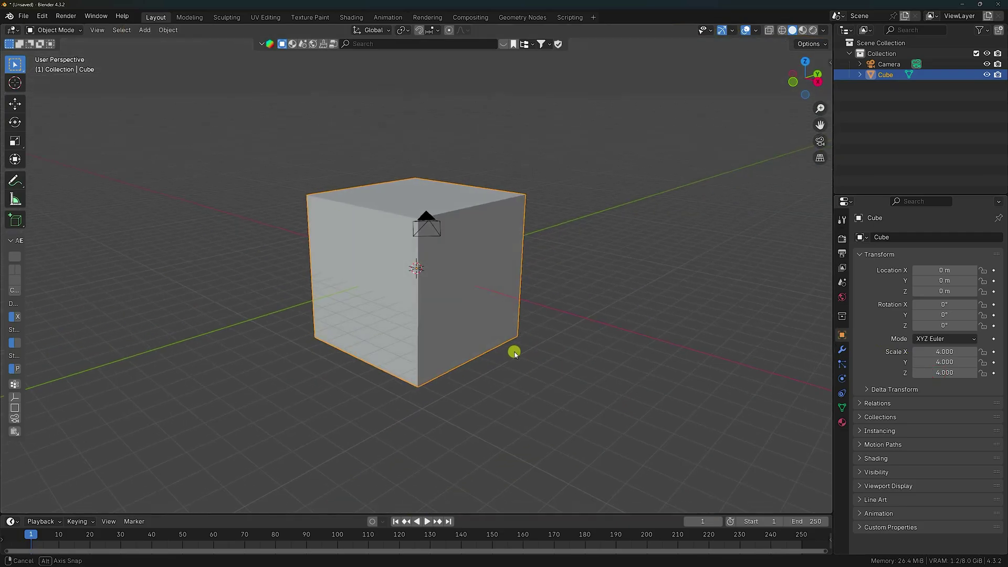
left_click(938, 293)
type("4")
key("Return")
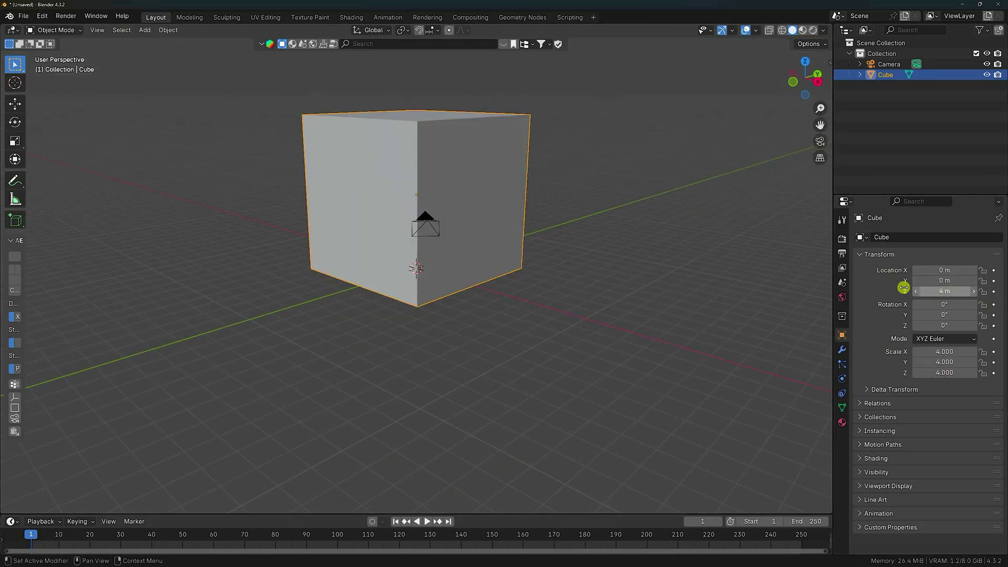
mouse_move(455, 263)
middle_mouse_down()
mouse_move(527, 278)
mouse_move(439, 300)
mouse_move(422, 283)
middle_mouse_up()
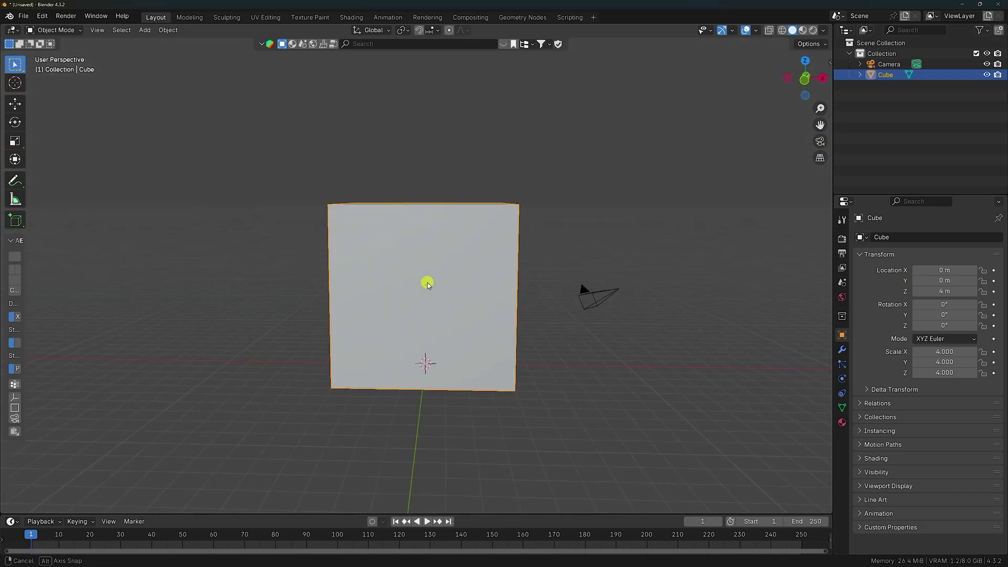
- Add a UV sphere, show wireframe, and scale it to 2.6 on every axis
left_click(145, 30)
mouse_move(160, 42)
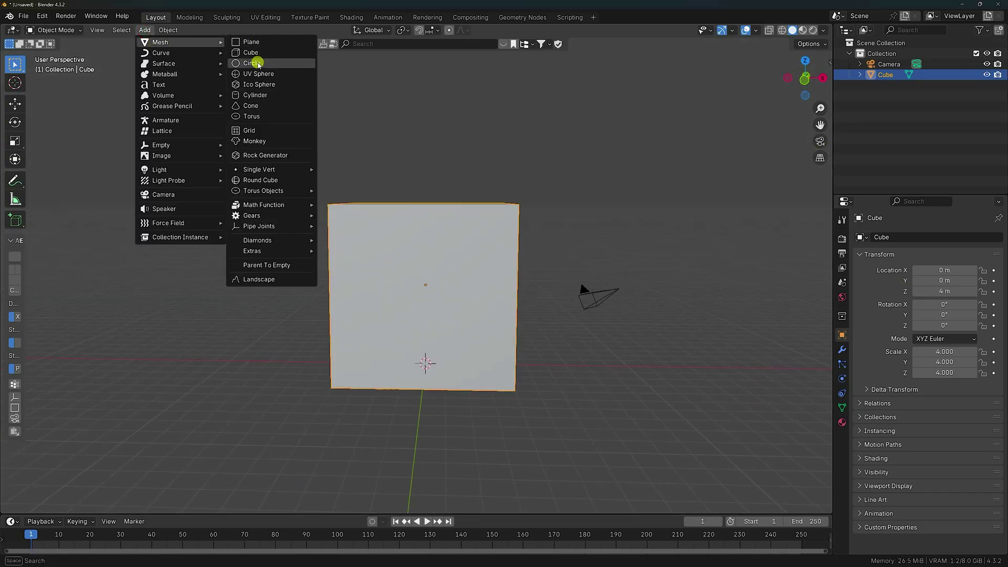
left_click(259, 73)
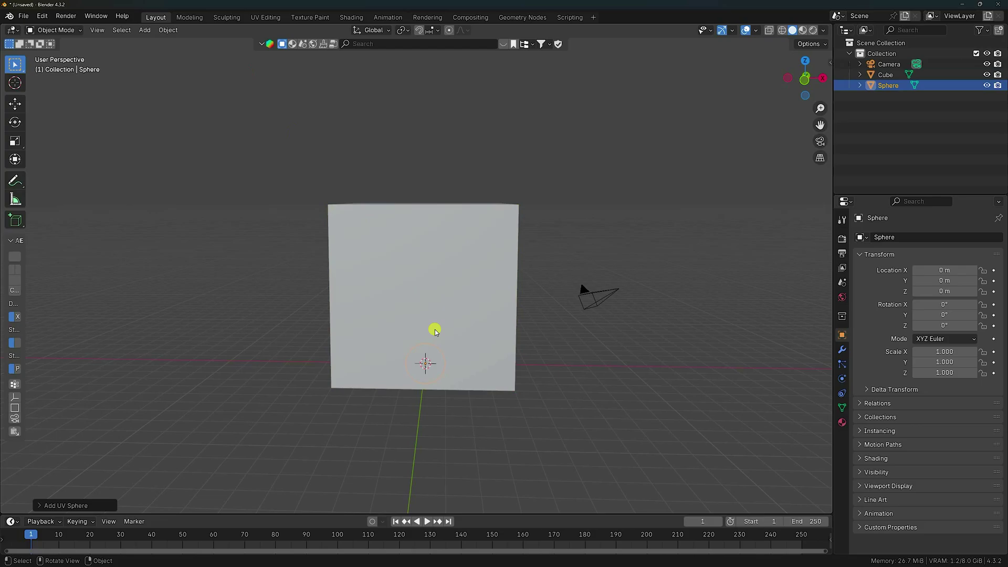
left_click(781, 30)
scroll(434, 414, "up", 3)
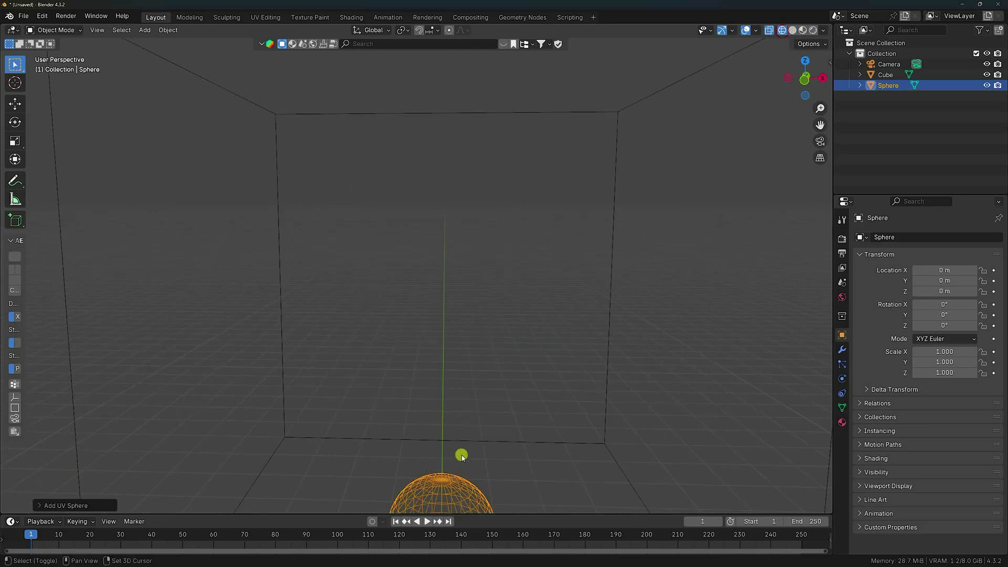
mouse_move(462, 457)
middle_mouse_down("shift")
mouse_move(477, 313)
mouse_move(410, 313)
middle_mouse_up("shift")
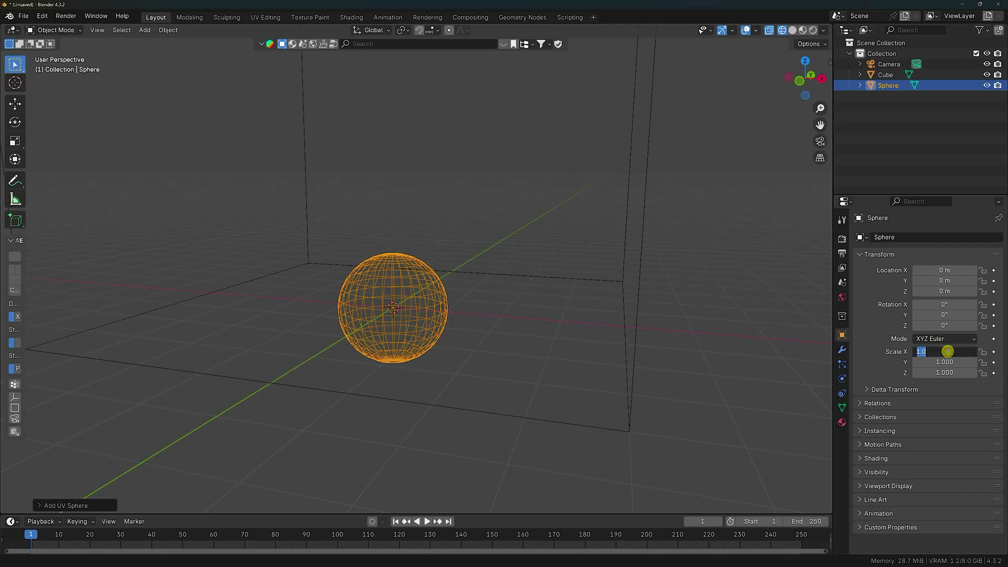
left_click(945, 351)
type("2")
key("Return")
left_click(941, 362)
type("2.6")
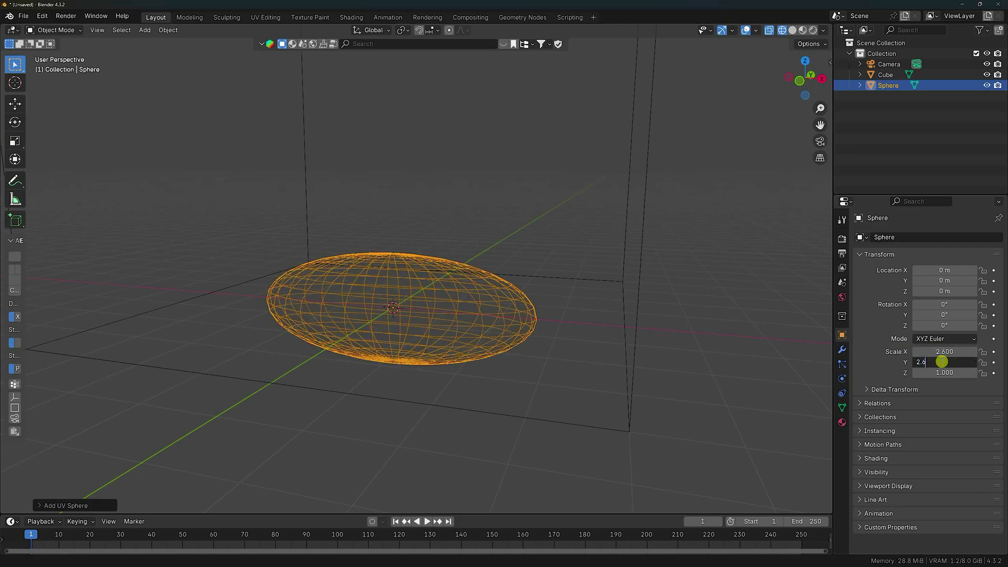
key("Return")
left_click(940, 372)
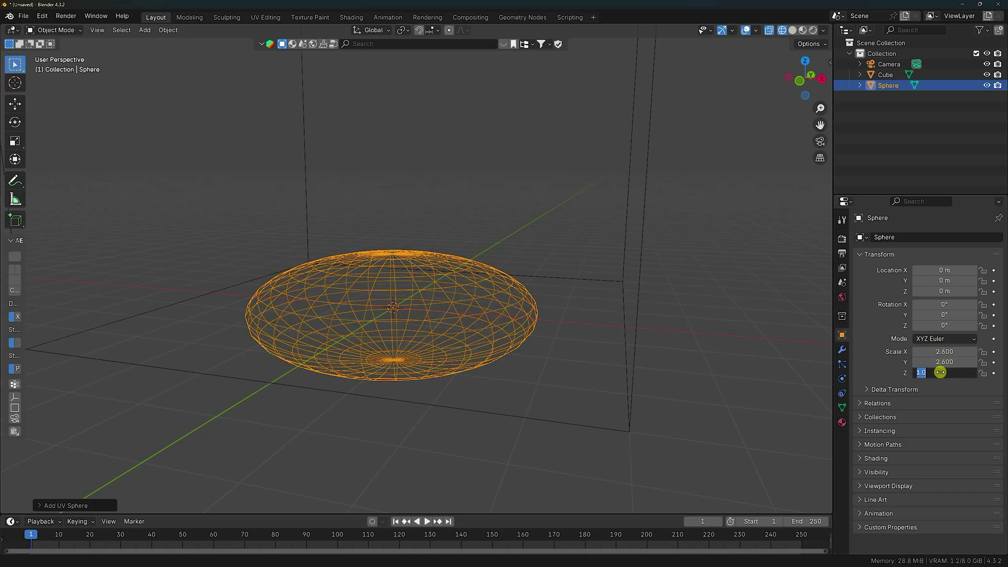
type("2.6")
key("Return")
- Move the sphere up inside the cube and set its Z location to 5 m
middle_click_drag(623, 315, 538, 315)
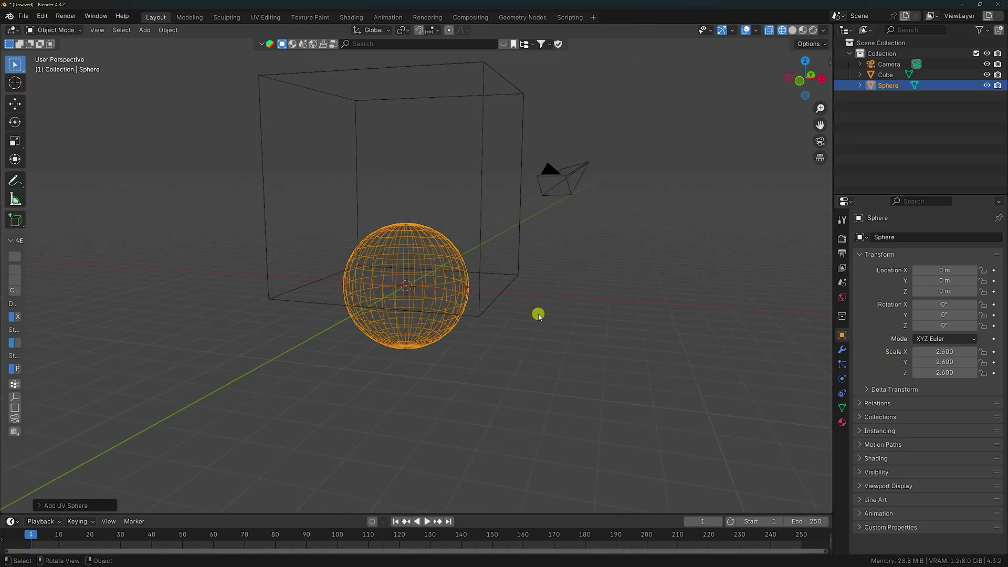
key("KP_1")
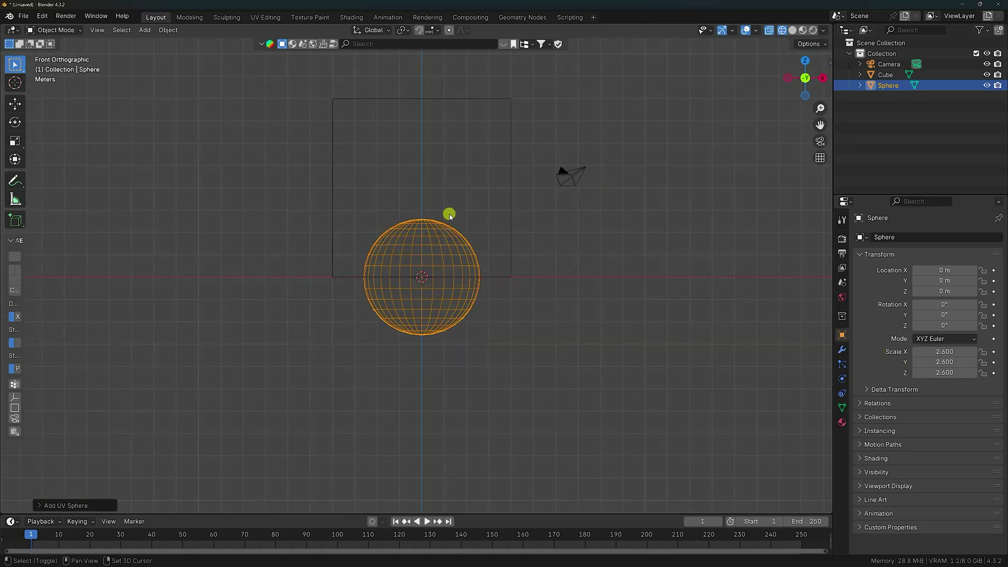
middle_click_drag(450, 213, 442, 289, "shift")
left_click(15, 103)
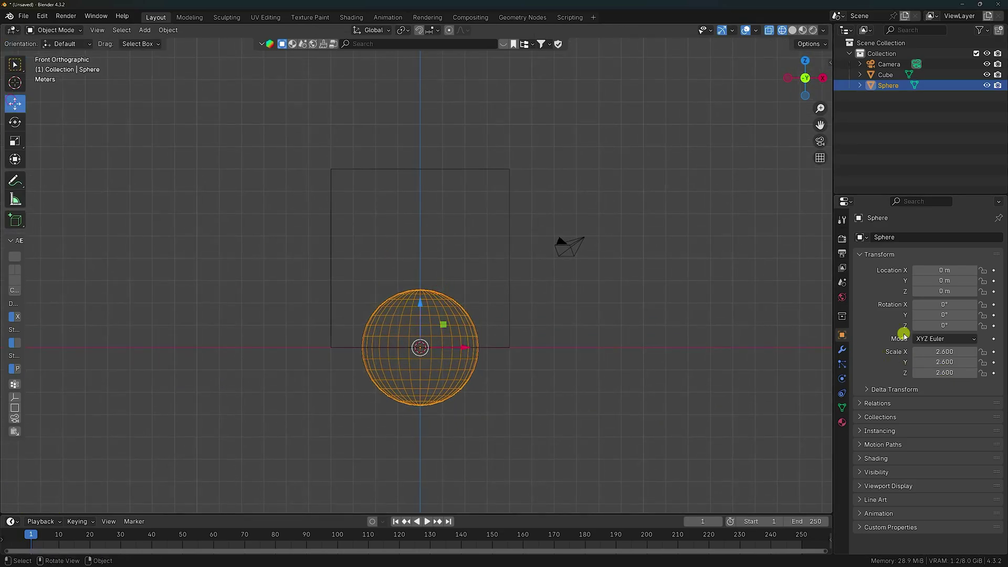
left_click_drag(977, 295, 315, 318)
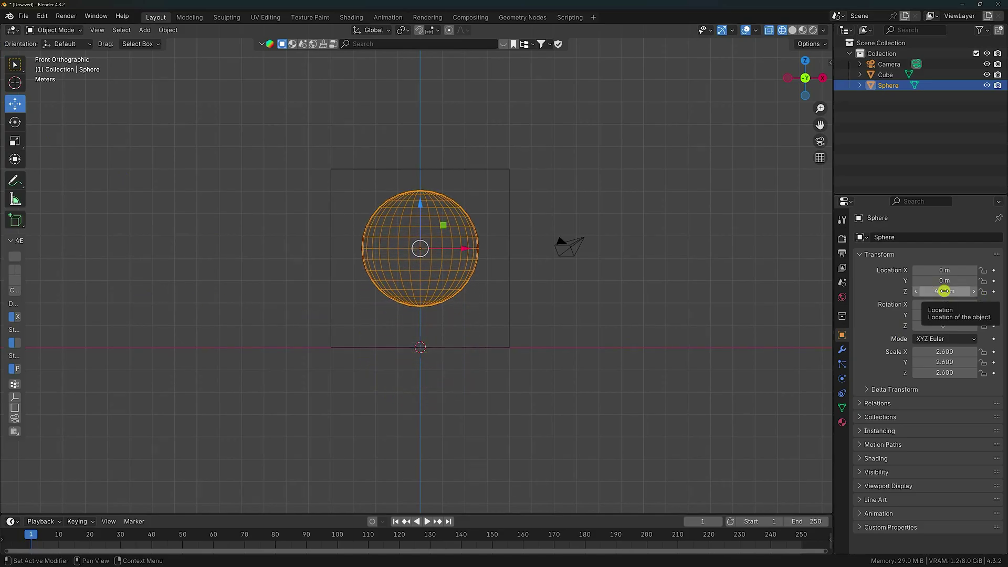
double_click(944, 291)
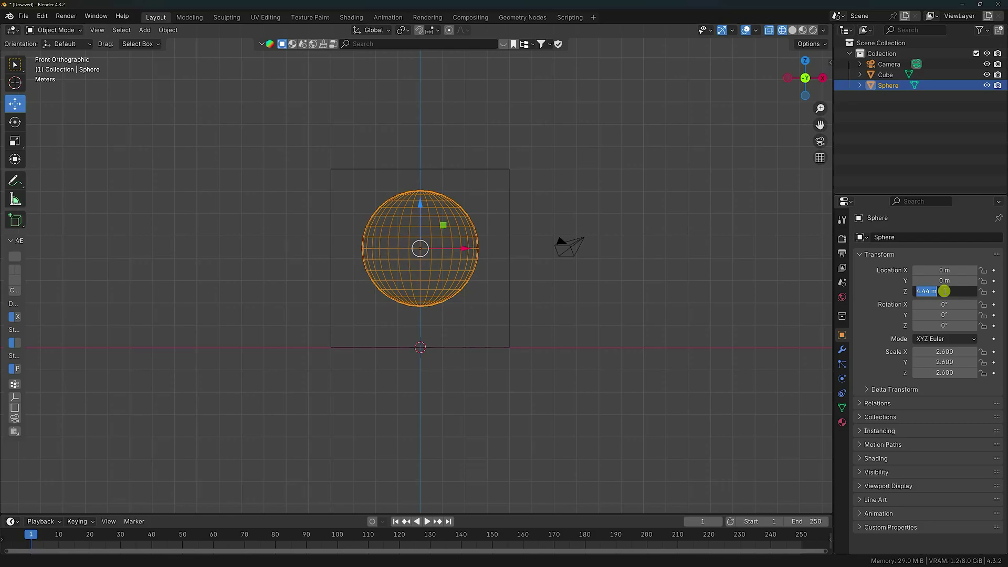
type("5")
key("Return")
middle_click_drag(494, 234, 449, 304)
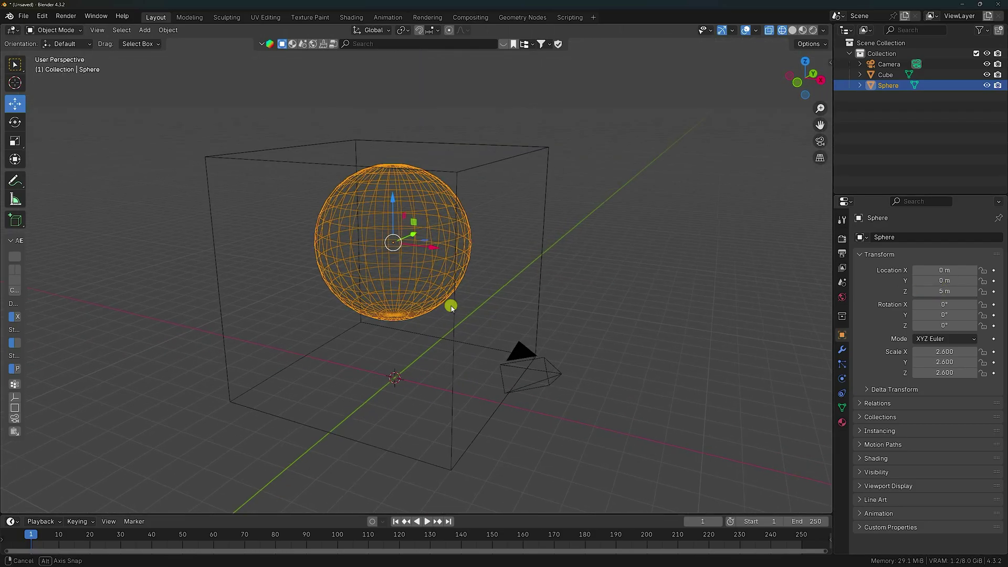
- Add a ground plane, scale it up to about 48.9 and look through the camera
left_click(145, 30)
mouse_move(161, 42)
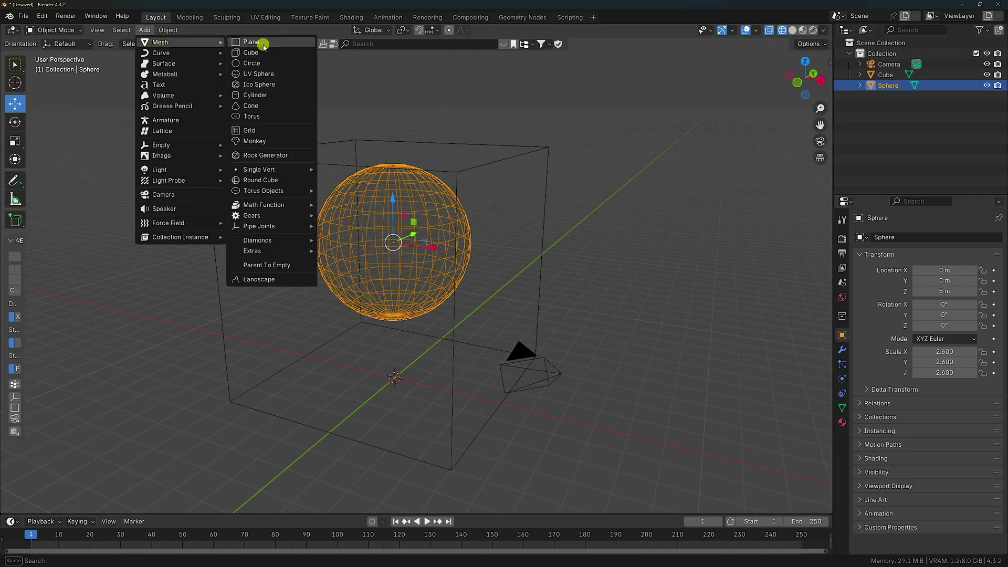
left_click(261, 39)
scroll(268, 59, "down", 3)
middle_click_drag(268, 60, 454, 299)
key("s")
left_click(816, 302)
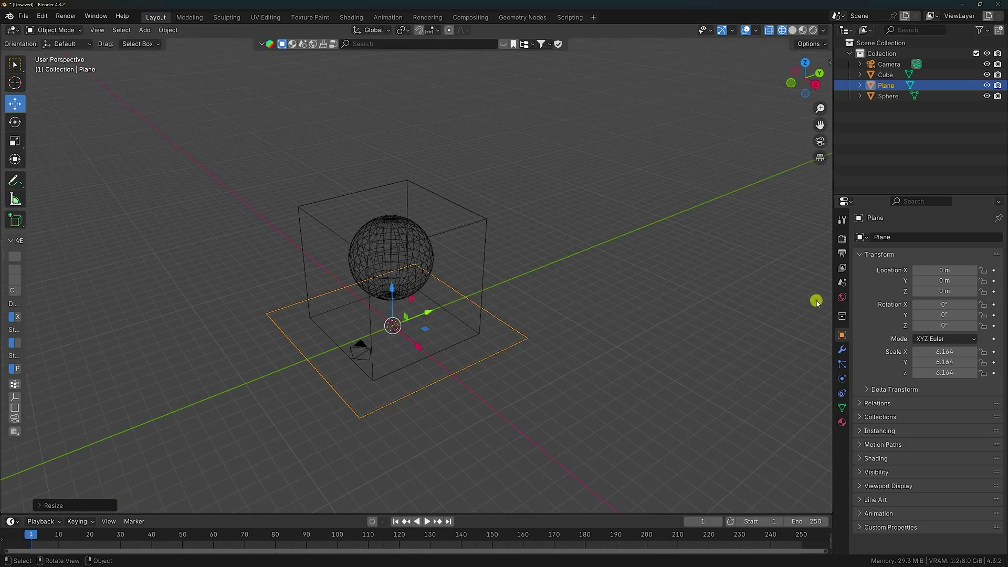
key("s")
left_click(622, 311)
key("s")
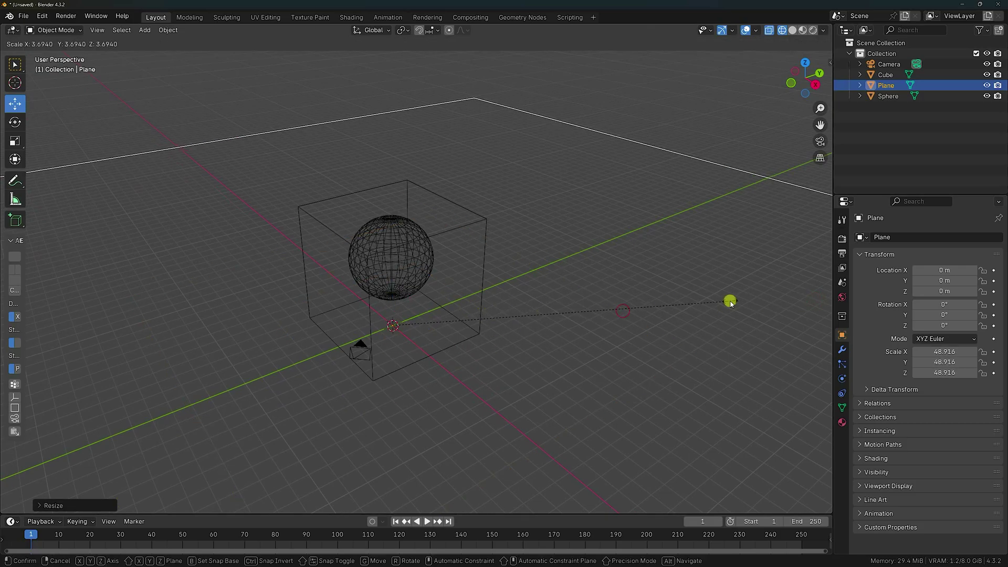
left_click(730, 301)
key("KP_0")
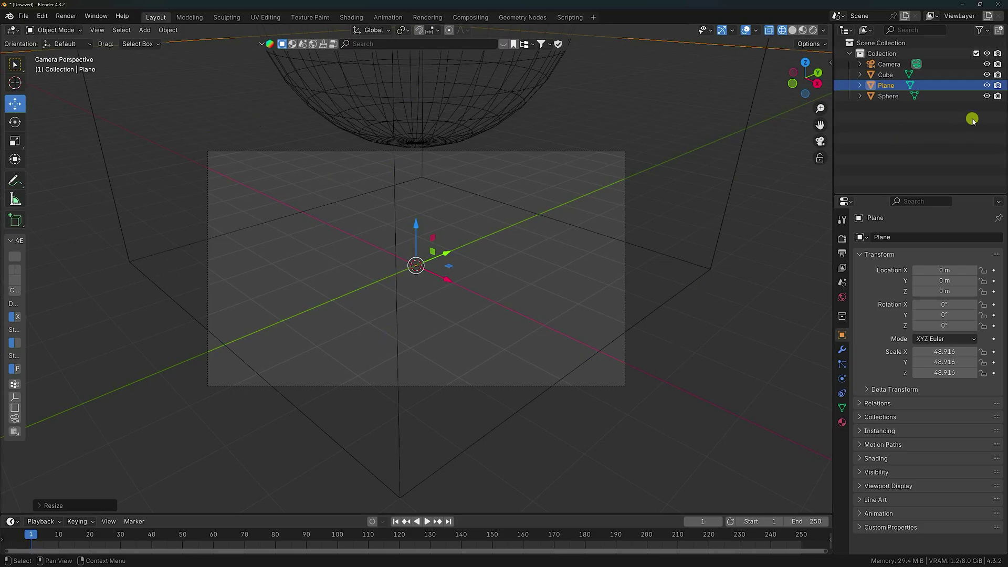
- Select the camera and set its location to 18, -18, 30 m
left_click(888, 63)
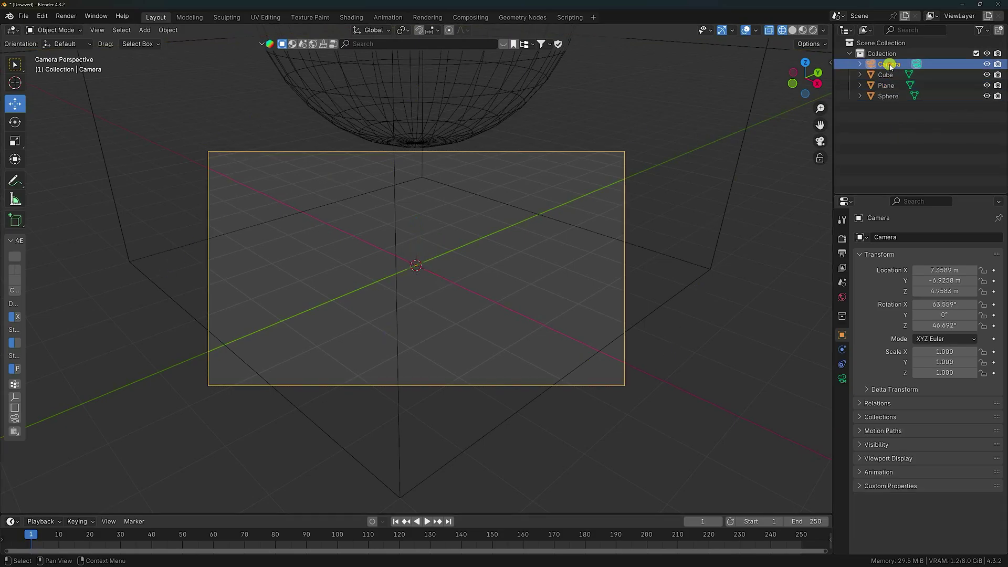
left_click(927, 269)
type("1")
key("Return")
left_click(934, 280)
type("1")
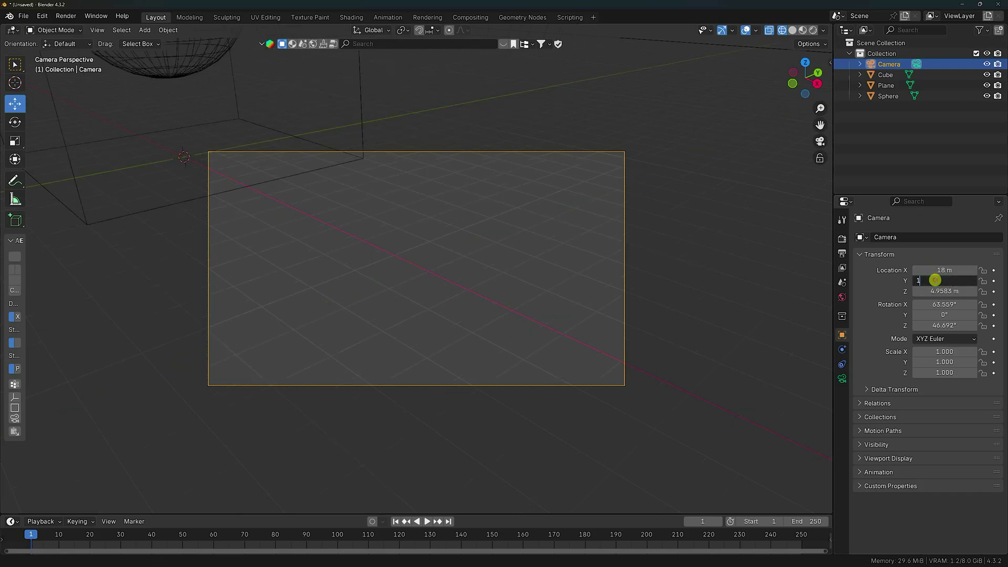
key("Return")
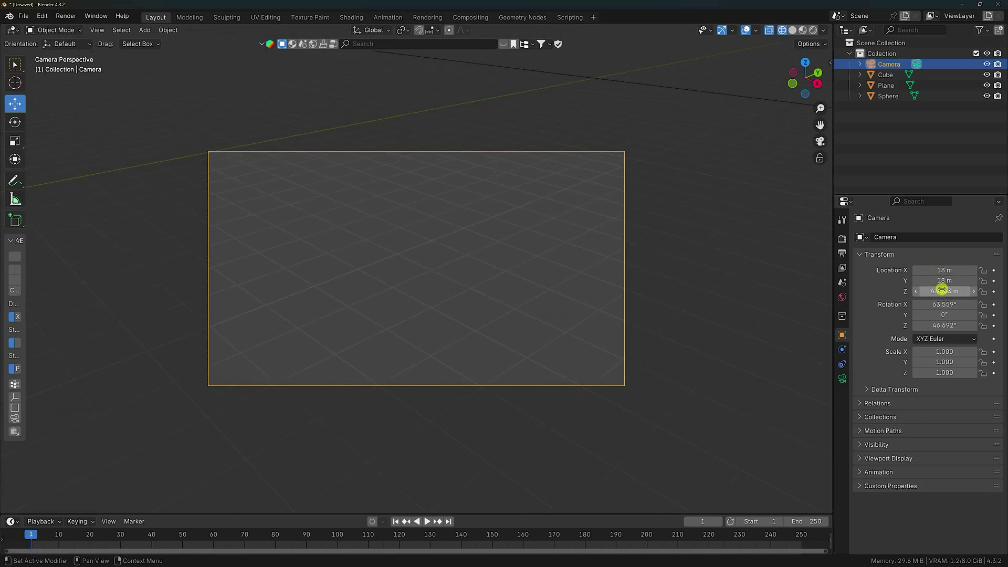
left_click(940, 290)
type("30")
key("Return")
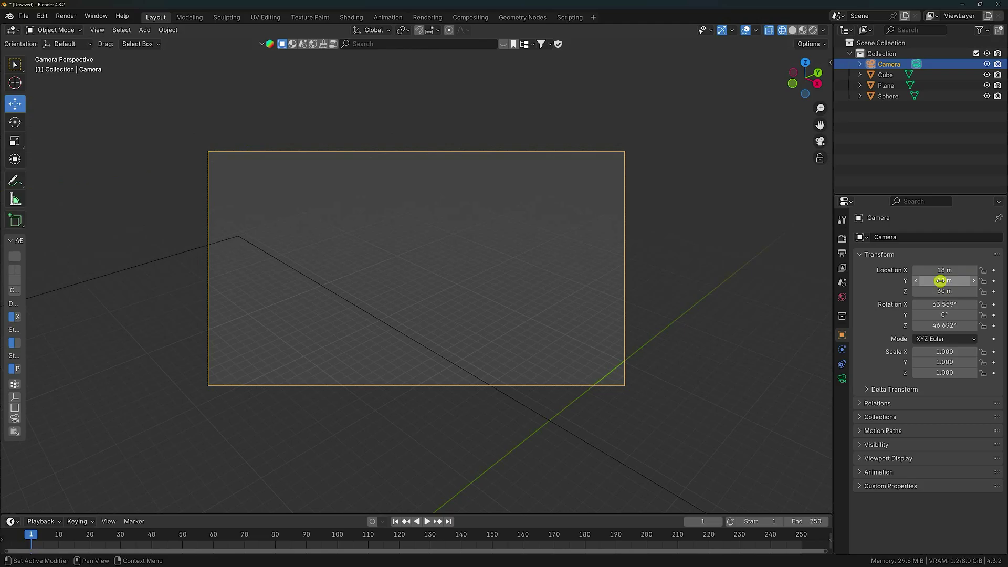
left_click(938, 281)
type("-18")
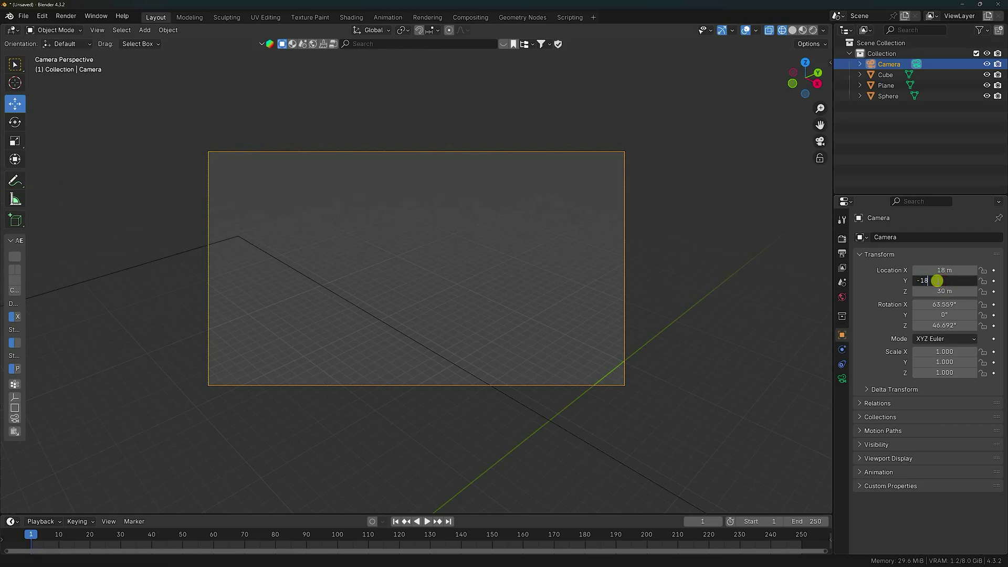
key("Return")
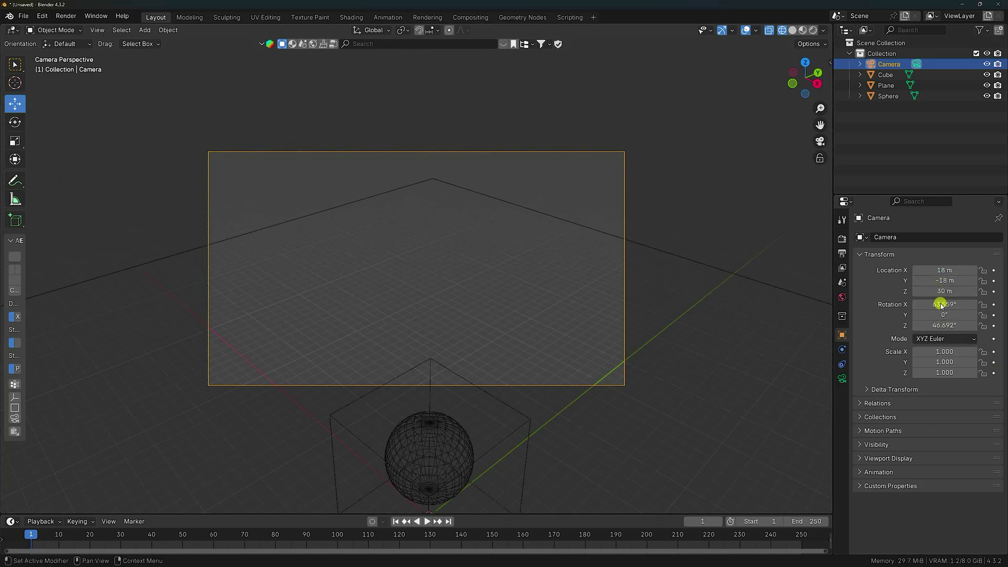
- Rotate the camera 45° on X and Z, fit the camera frame and use Solid shading
left_click(941, 305)
type("45")
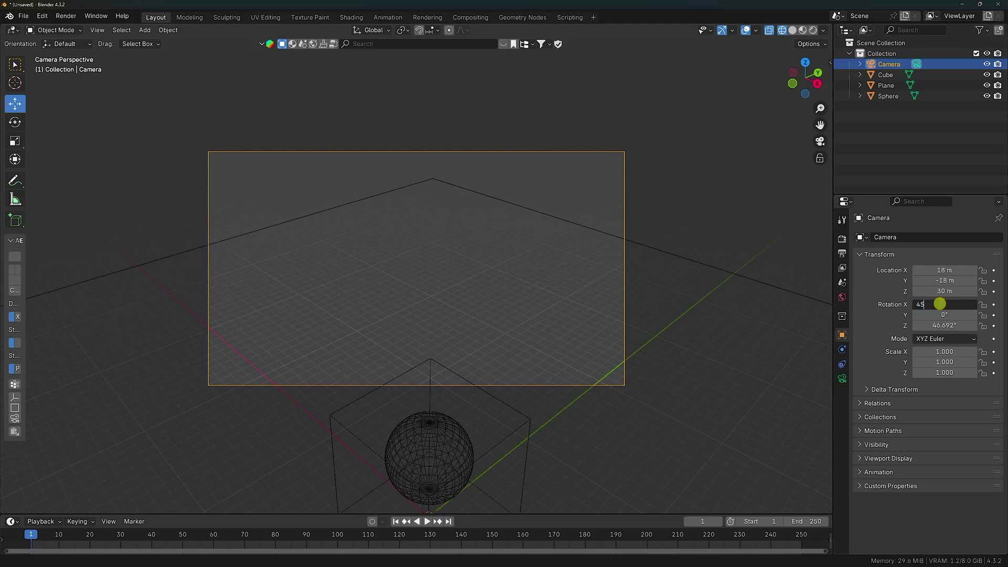
key("Return")
left_click(942, 325)
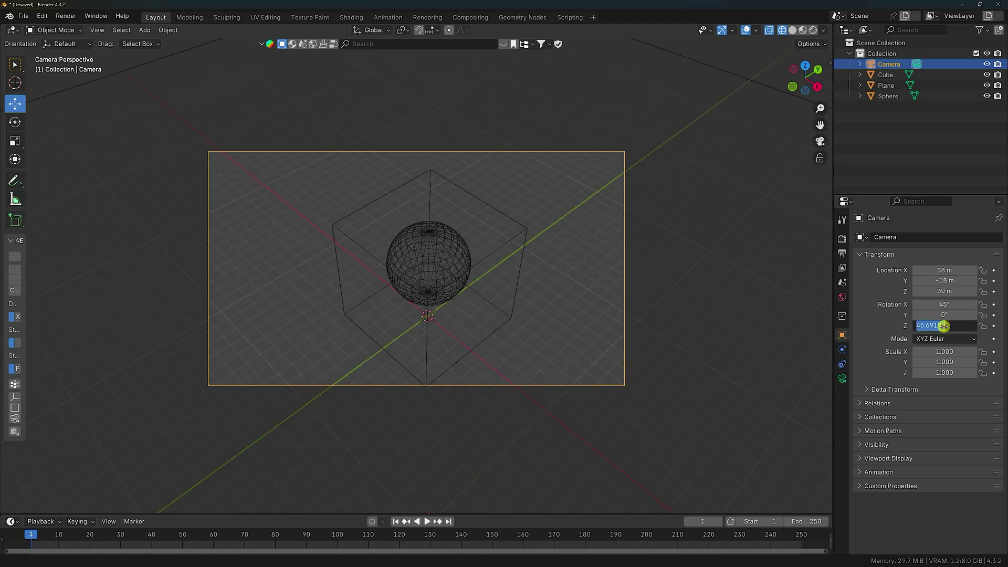
type("45")
key("Return")
key("Home")
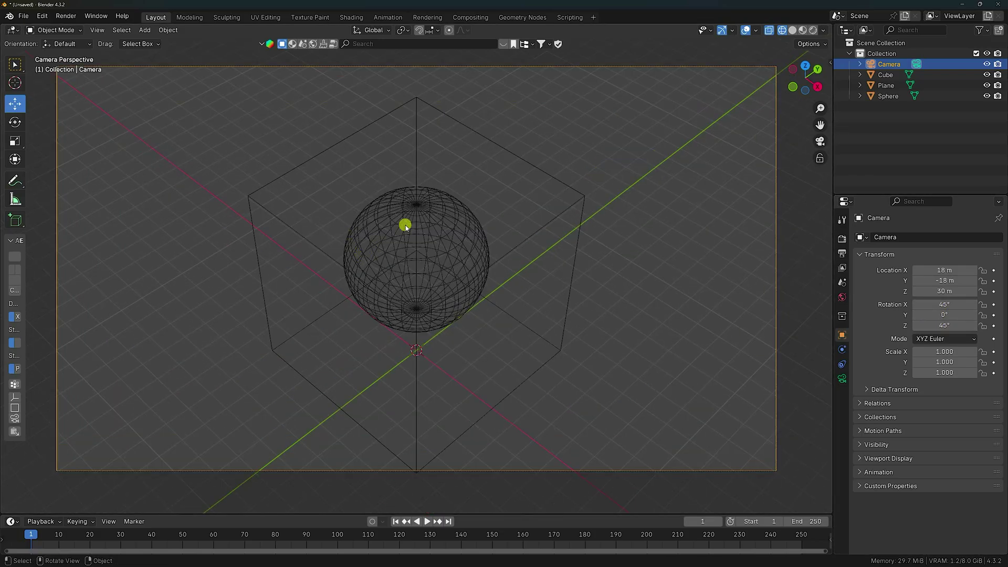
left_click(793, 31)
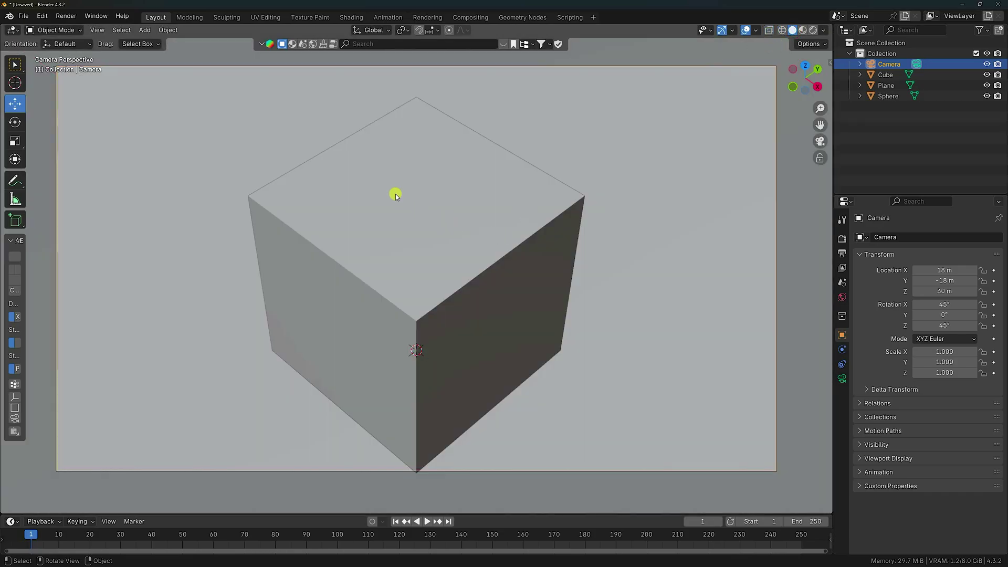
scroll(418, 157, "down", 2)
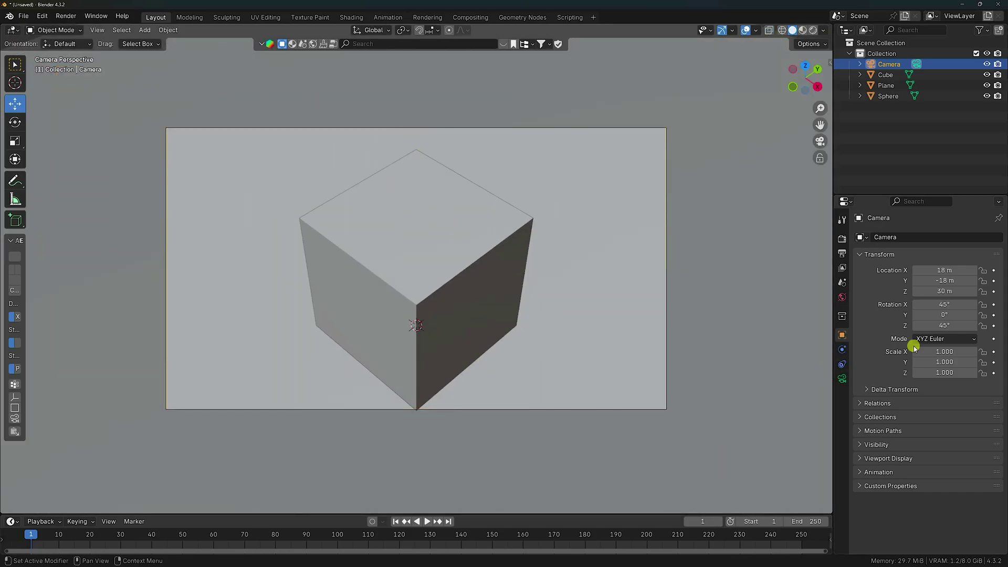
- Adjust the camera location to 19, -19, 30 m so it frames the cube and sphere
double_click(944, 270)
type("19")
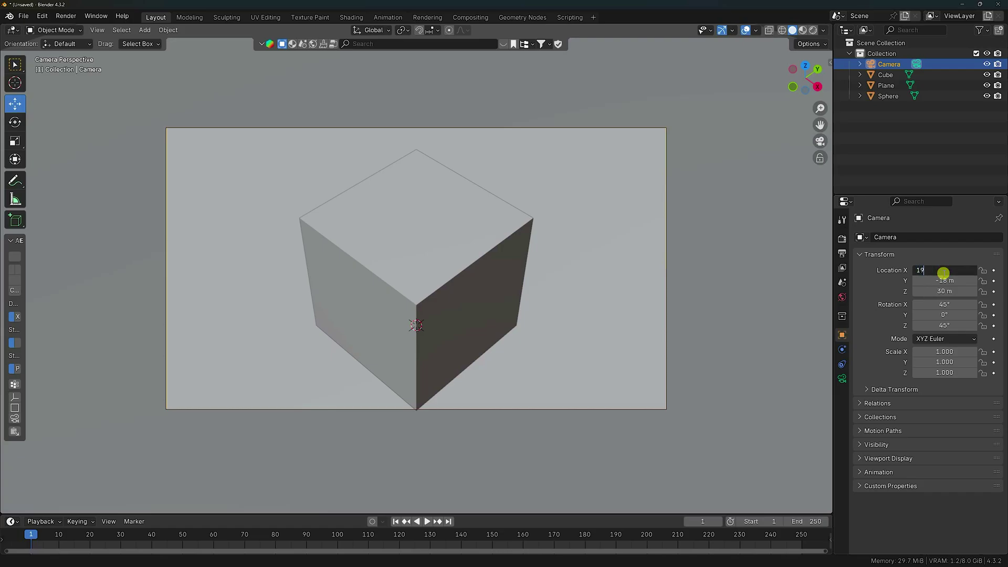
key("Return")
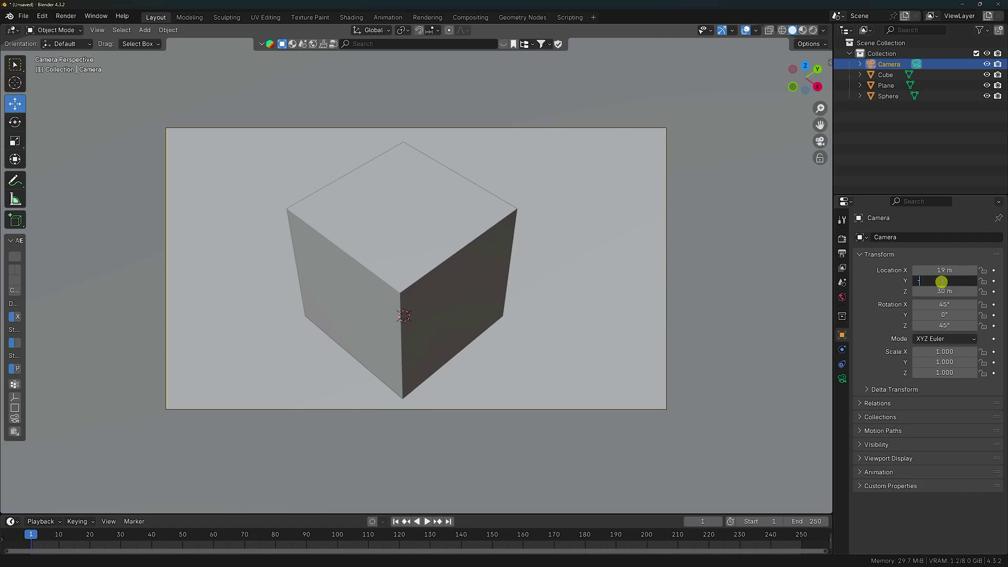
type("19")
key("Return")
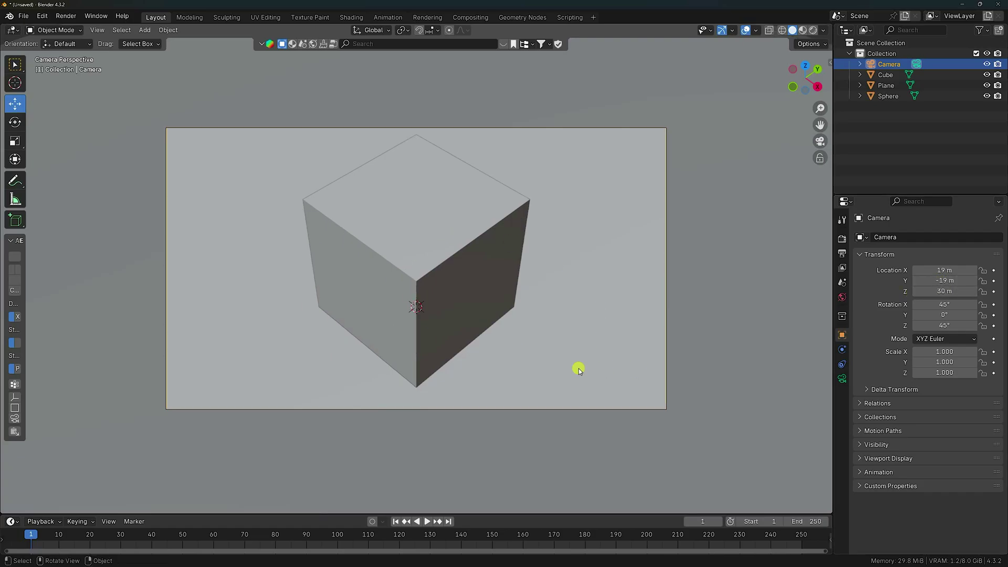
scroll(450, 282, "up", 2)
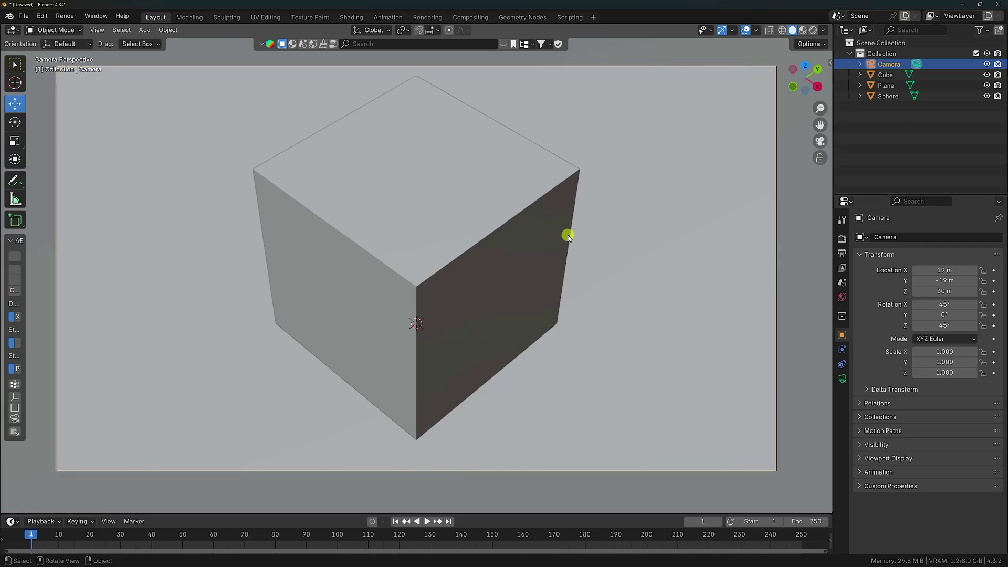
middle_click_drag(569, 232, 581, 219)
scroll(581, 219, "up", 3)
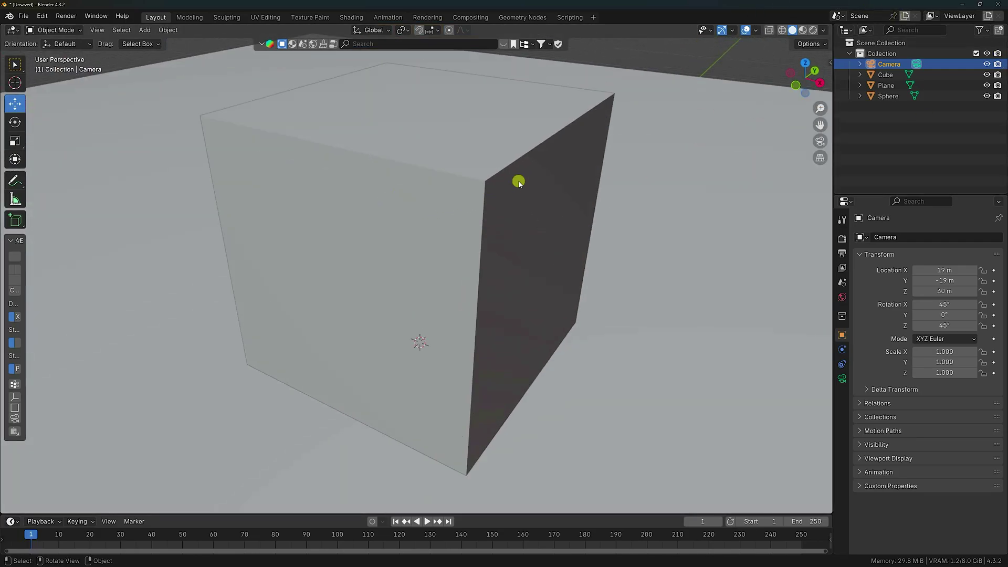
- Give the cube FLIP Fluid physics with Type set to Domain
left_click(565, 143)
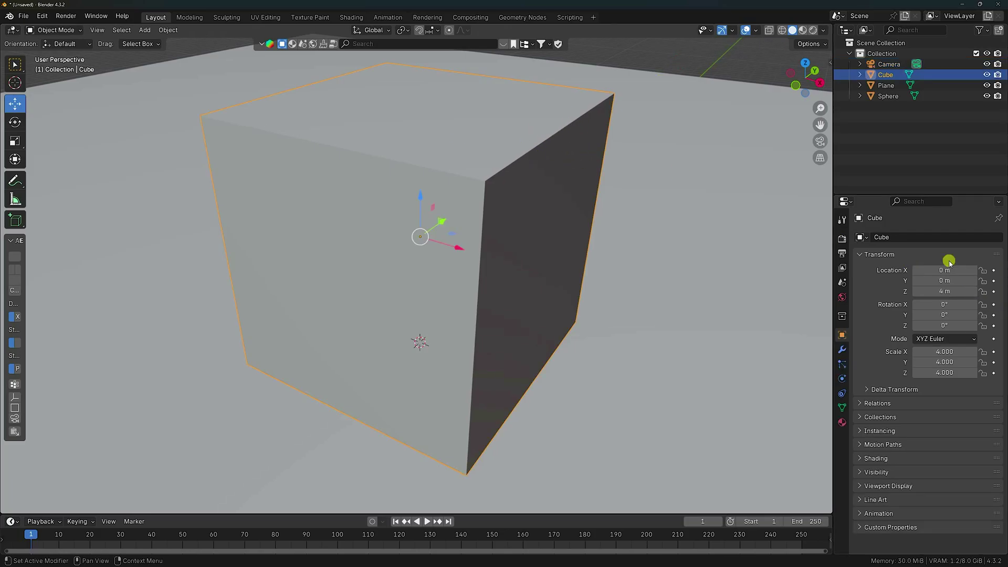
left_click(841, 379)
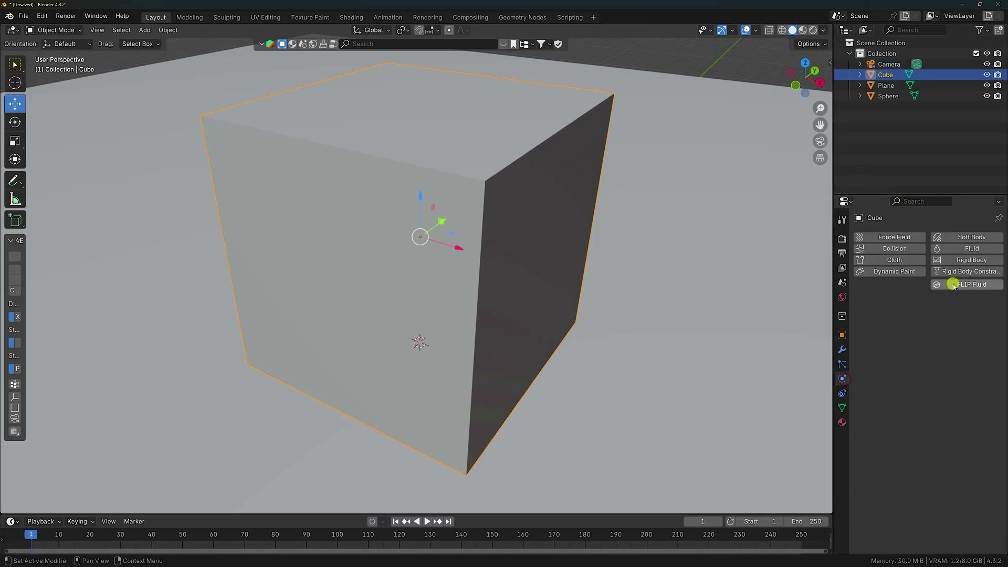
left_click(997, 286)
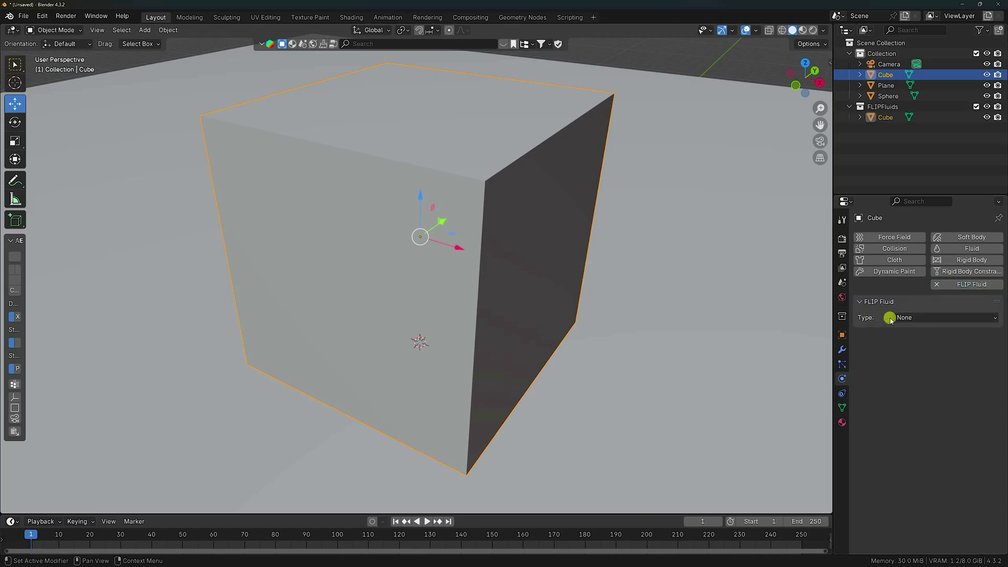
left_click(911, 317)
left_click(908, 340)
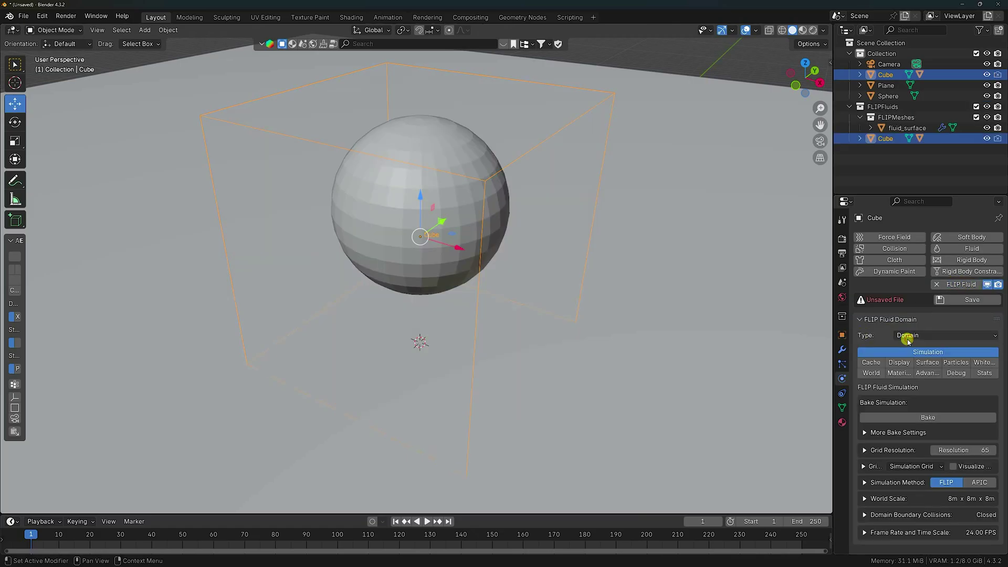
middle_click_drag(430, 242, 438, 184)
- Give the sphere FLIP Fluid physics with Type set to Fluid, then reselect the domain cube
left_click(438, 183)
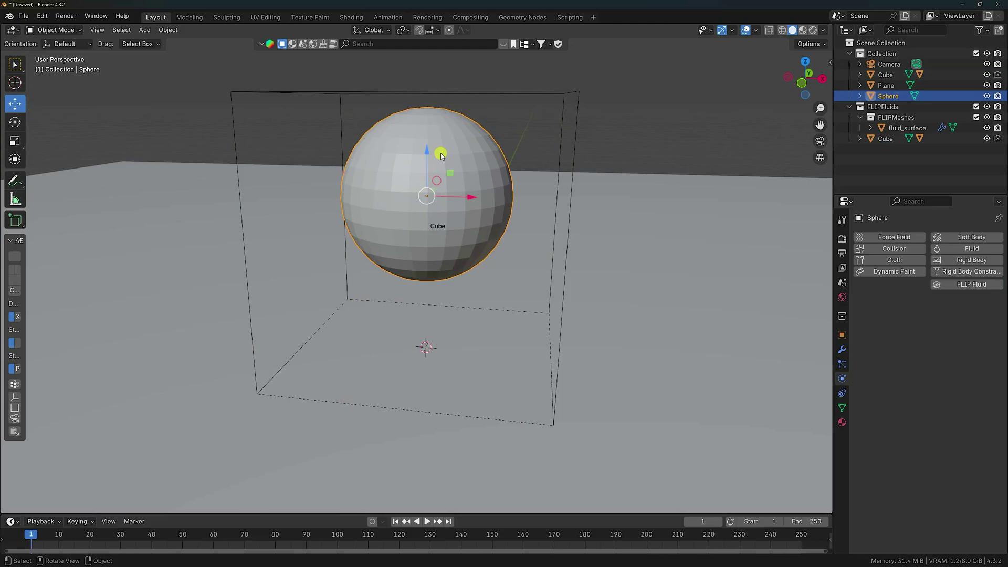
left_click(966, 284)
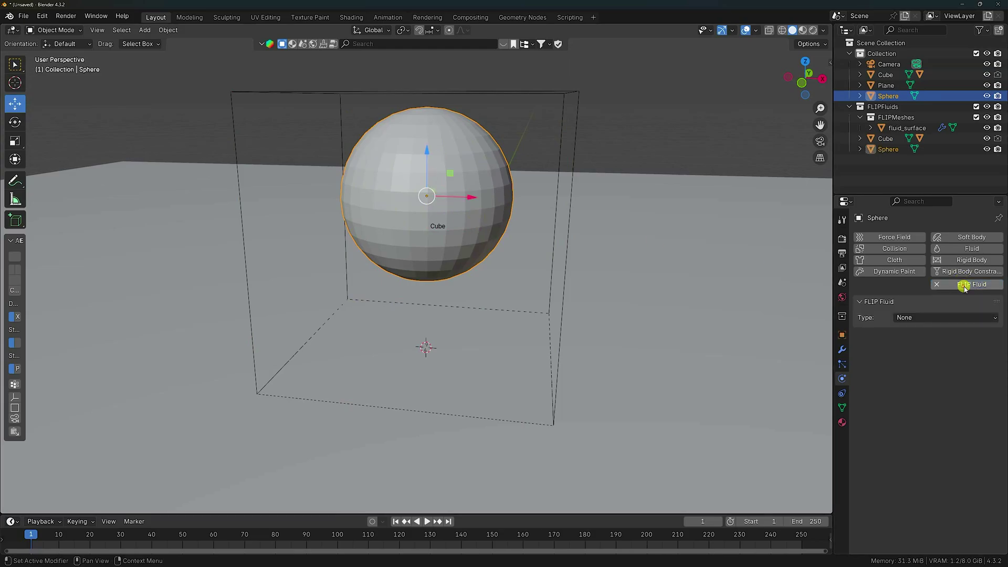
left_click(917, 317)
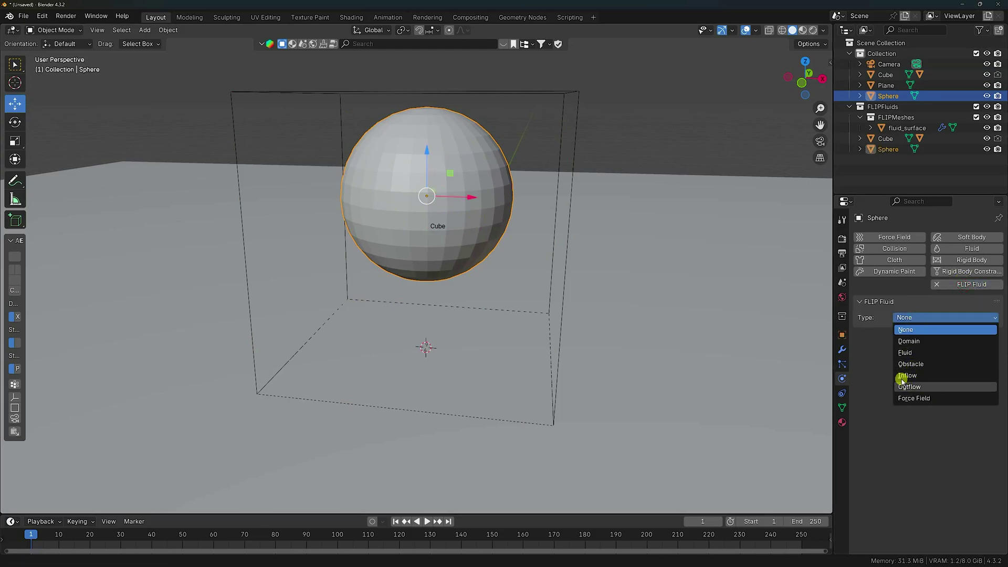
left_click(916, 353)
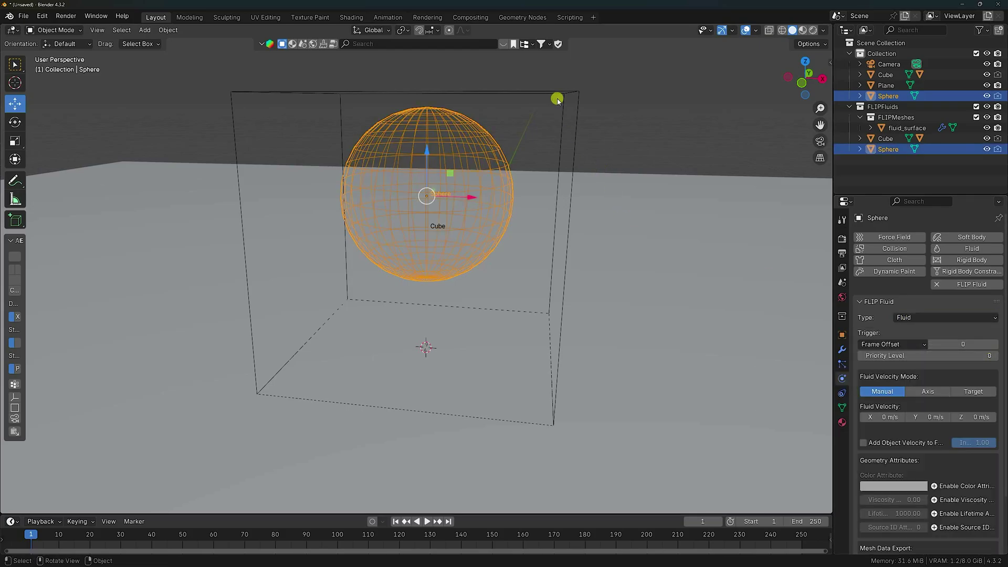
left_click(562, 117)
middle_click_drag(569, 140, 549, 166)
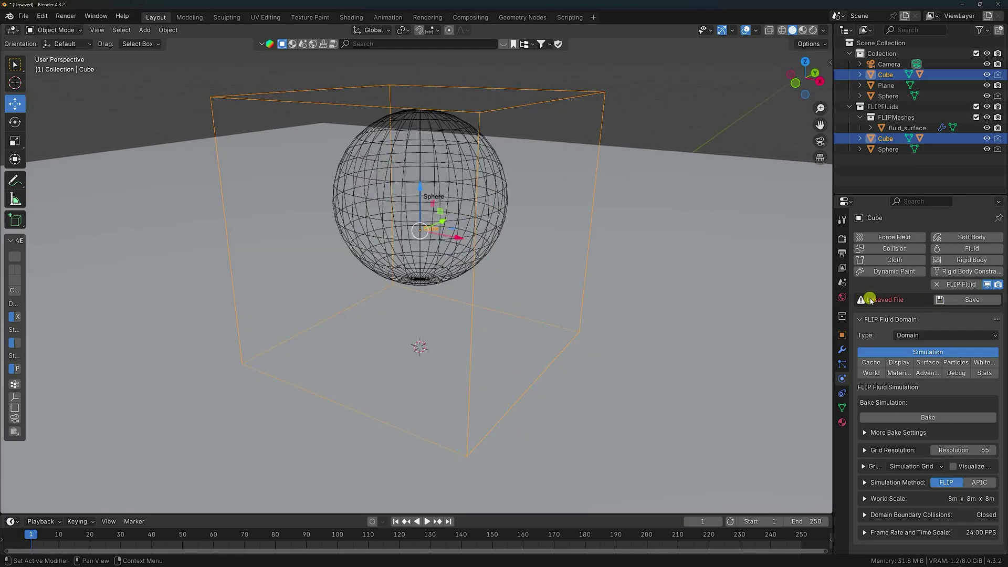
- Save the file as untitled.blend inside a new folder on the Desktop
left_click(964, 300)
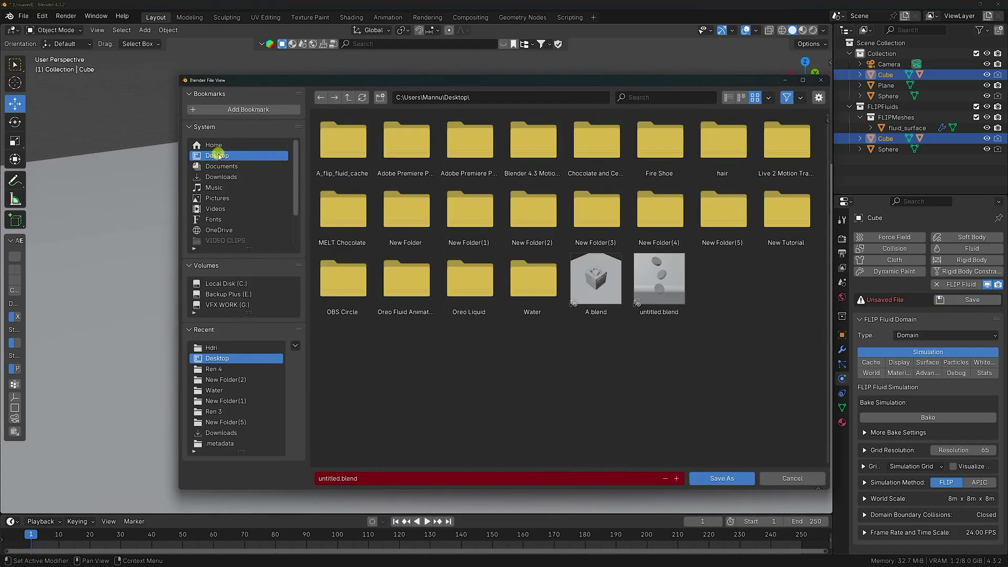
right_click(449, 355)
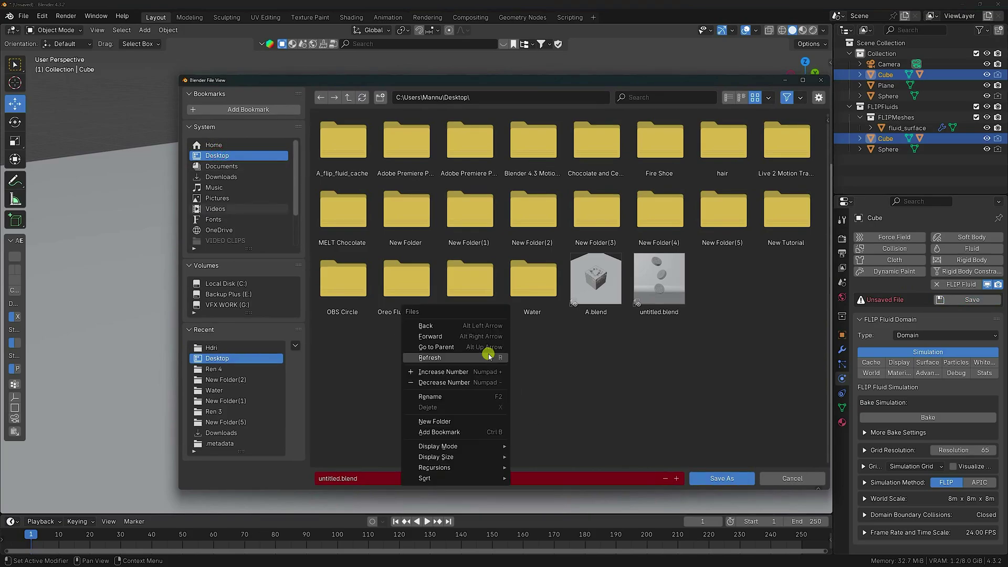
left_click(434, 419)
key("Return")
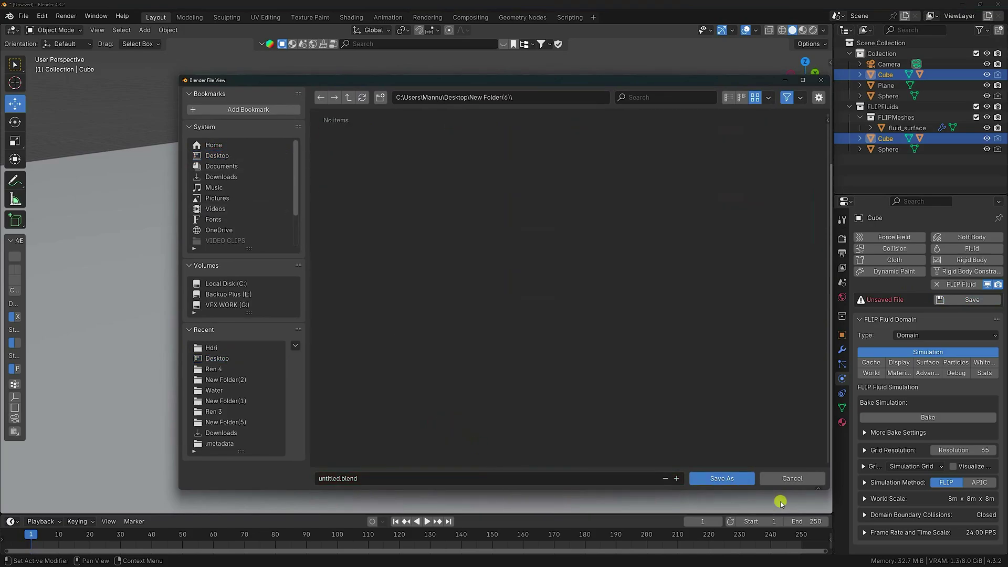
left_click(732, 478)
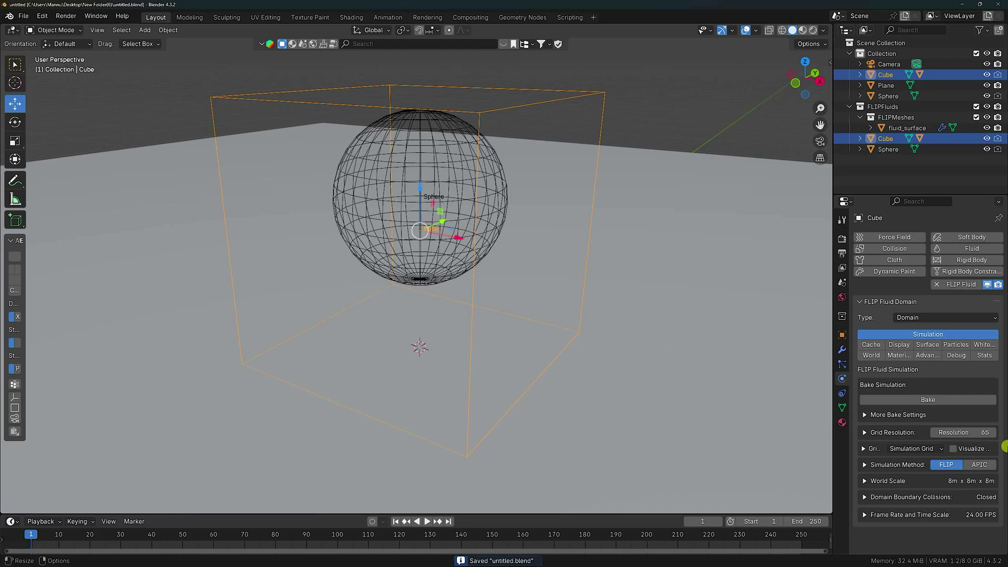
- Set the domain's Grid Resolution to 75
left_click(966, 431)
type("7")
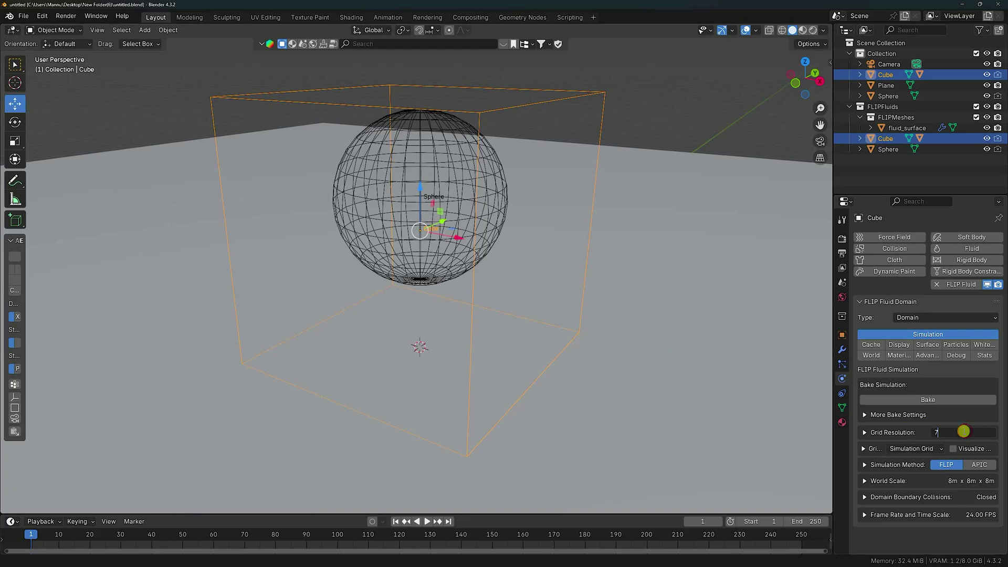
key("Return")
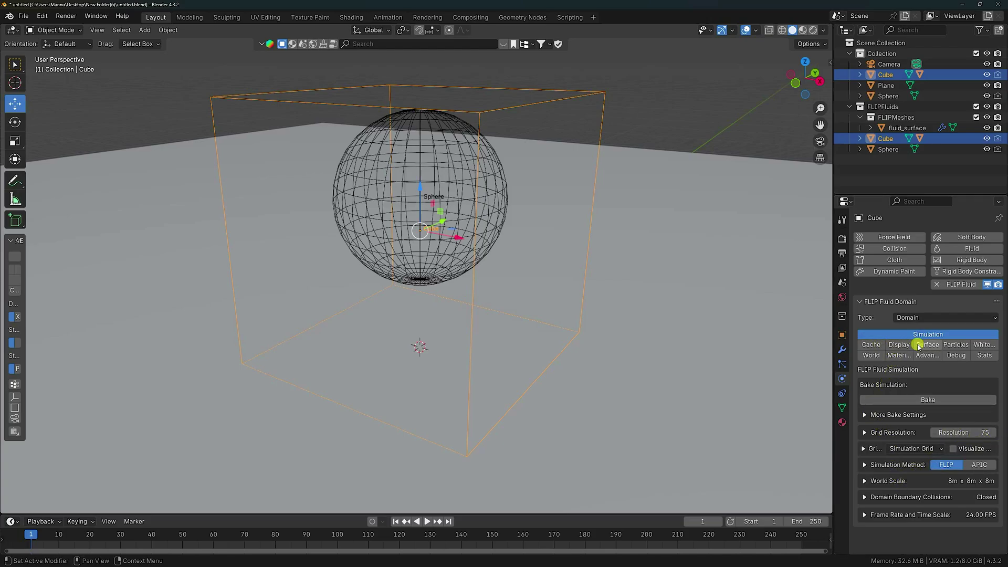
- Enable surface tension and sheeting effects in the domain's World settings, then show its Materials
left_click(870, 355)
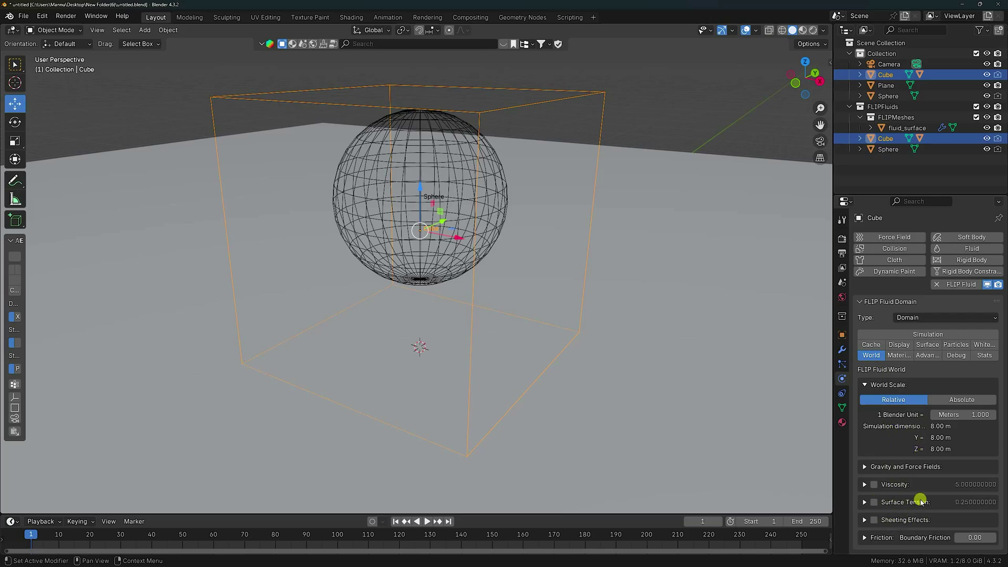
left_click(874, 501)
left_click(874, 521)
left_click(897, 355)
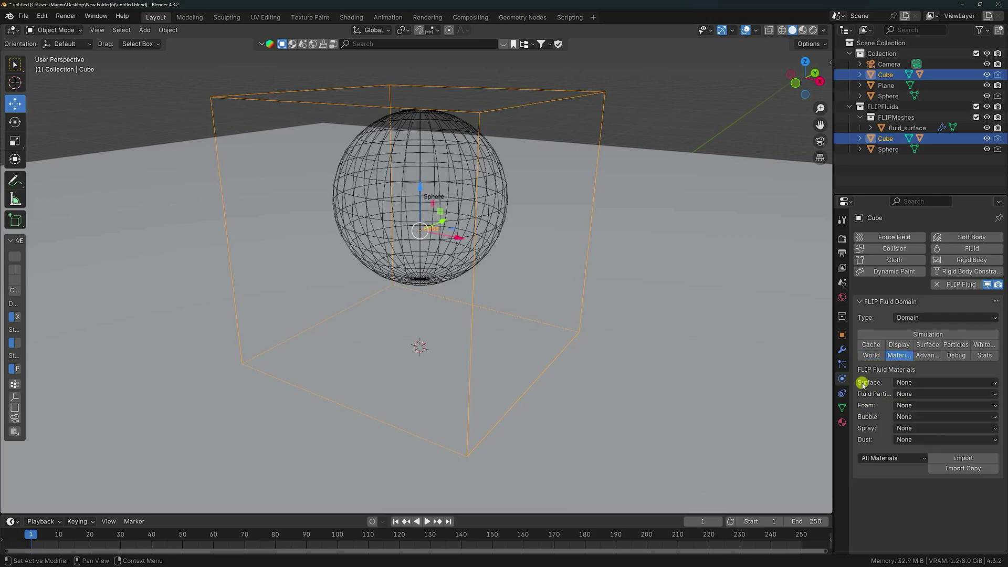
- Assign FF Water (ocean volumetric) to the surface and FF Foam, FF Bubble, FF Spray to the particles
left_click(898, 382)
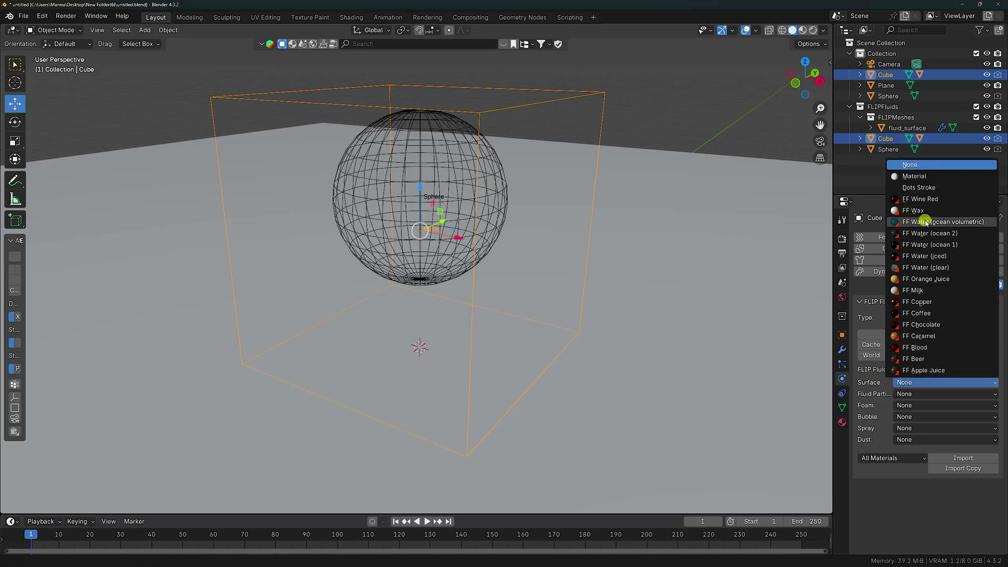
left_click(961, 224)
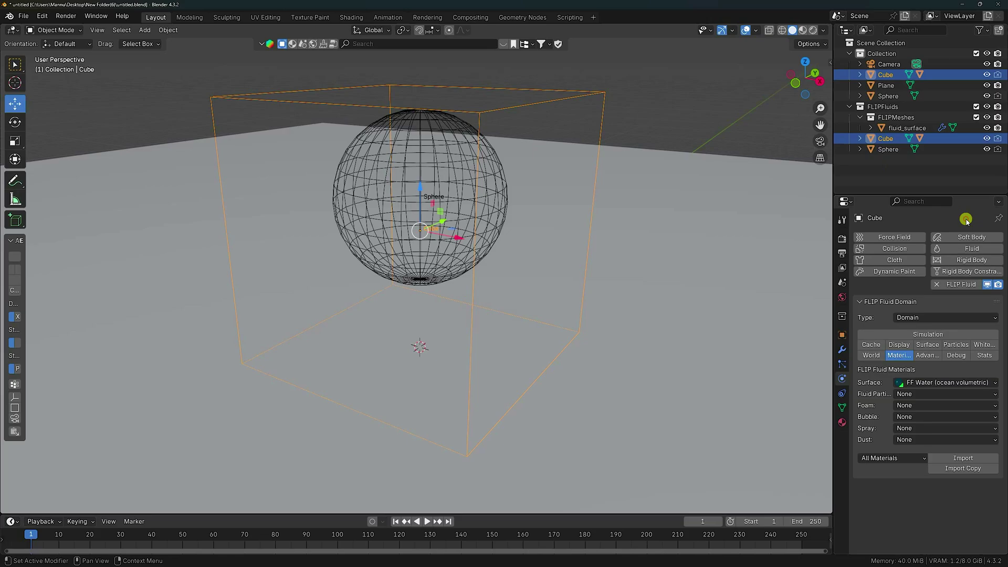
left_click(938, 403)
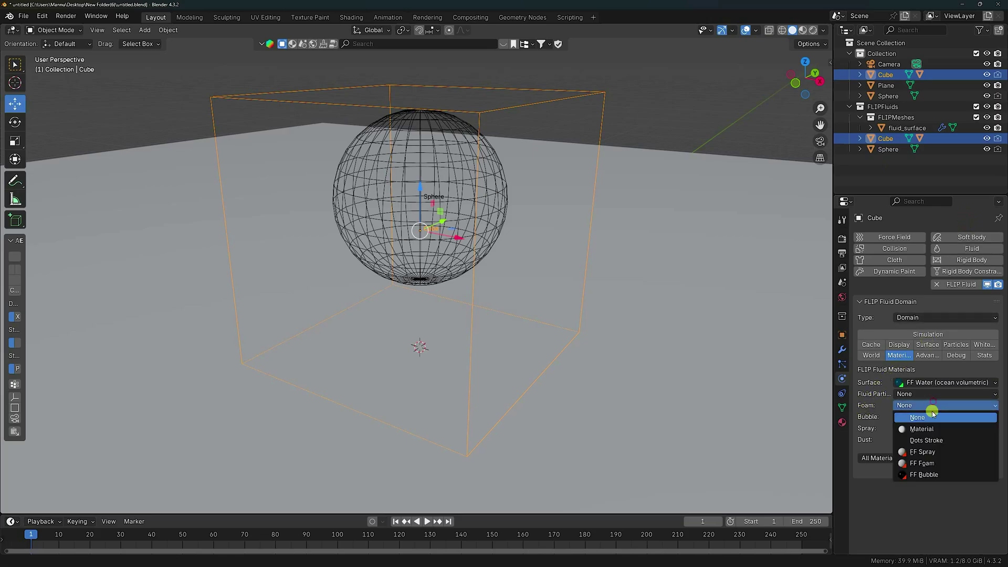
left_click(927, 463)
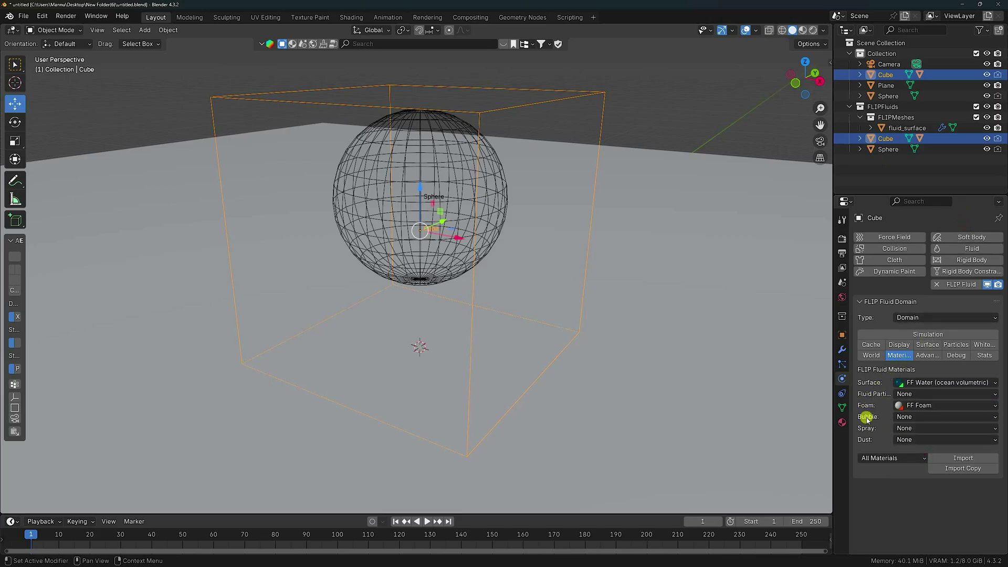
left_click(940, 418)
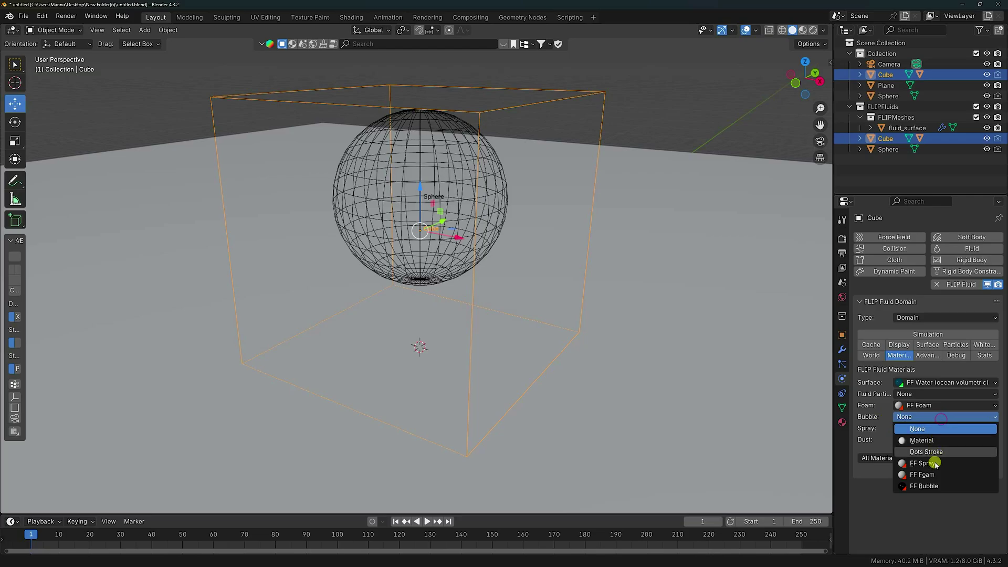
left_click(930, 487)
left_click(916, 427)
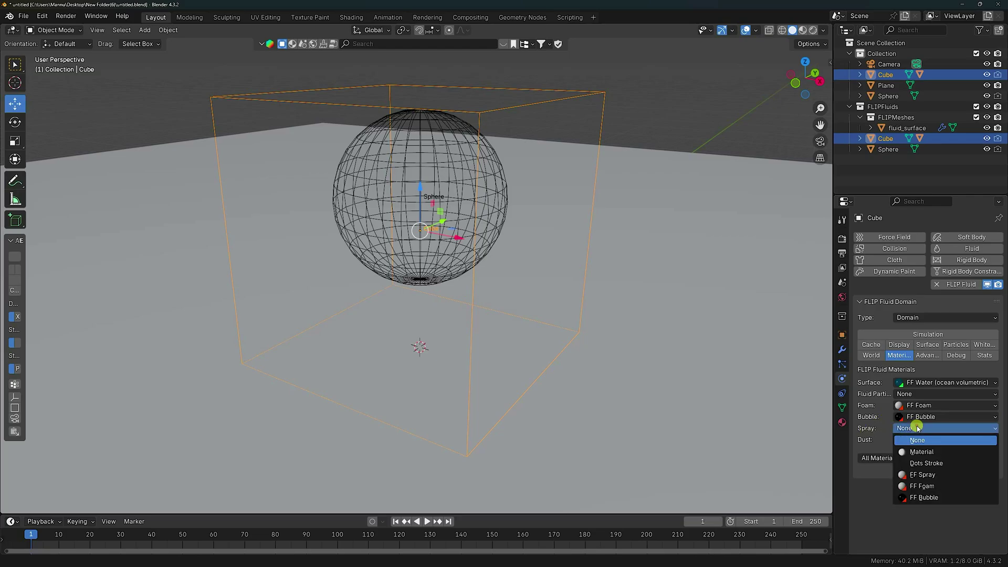
left_click(925, 474)
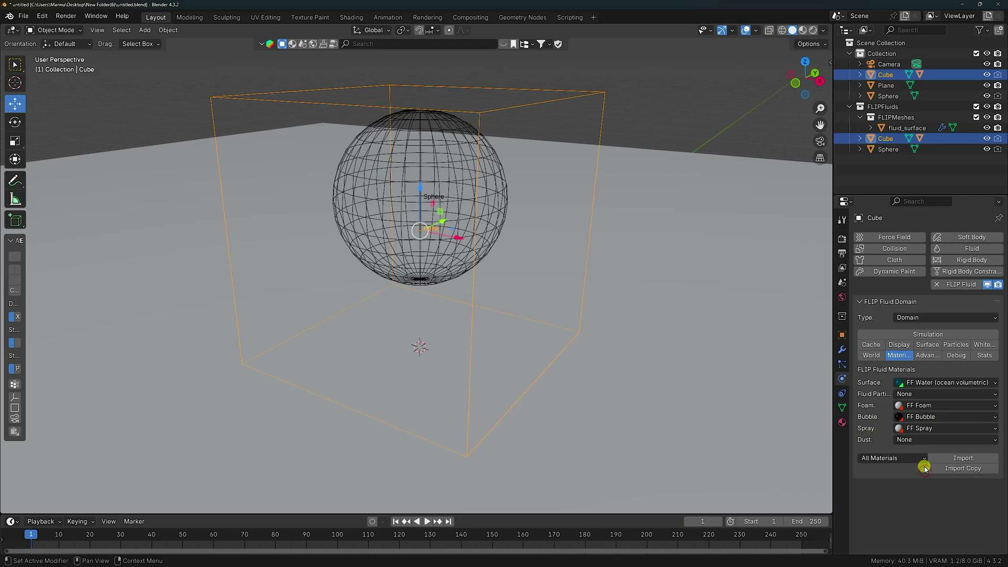
- Review the domain's Advanced settings, then switch to its Whitewater settings
left_click(927, 357)
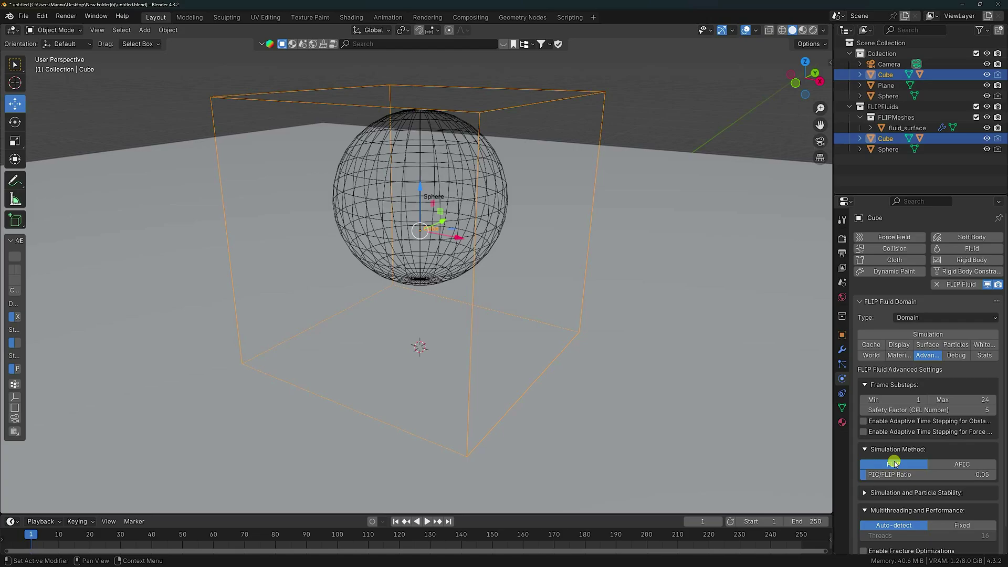
scroll(895, 428, "down", 1)
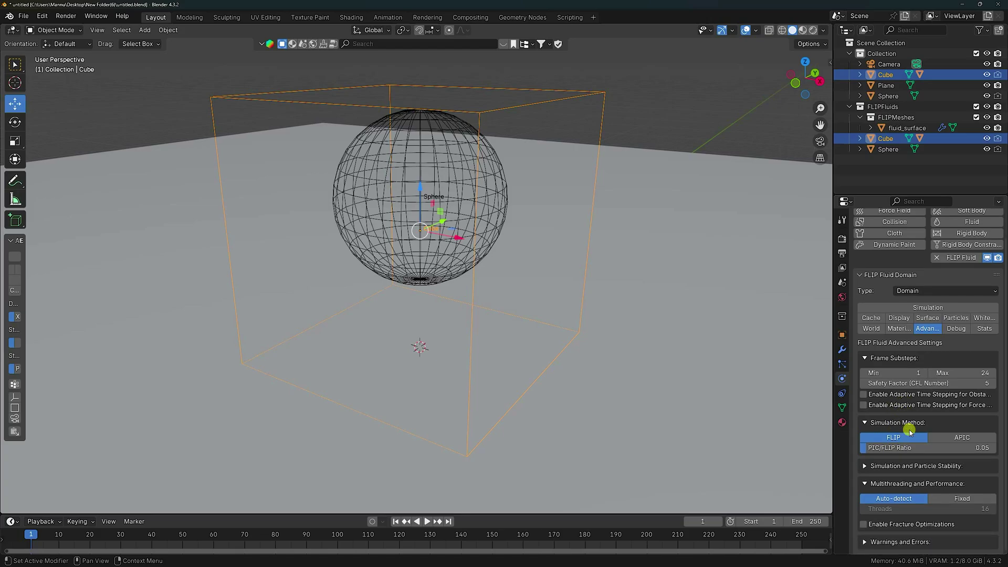
scroll(908, 423, "up", 1)
left_click(983, 345)
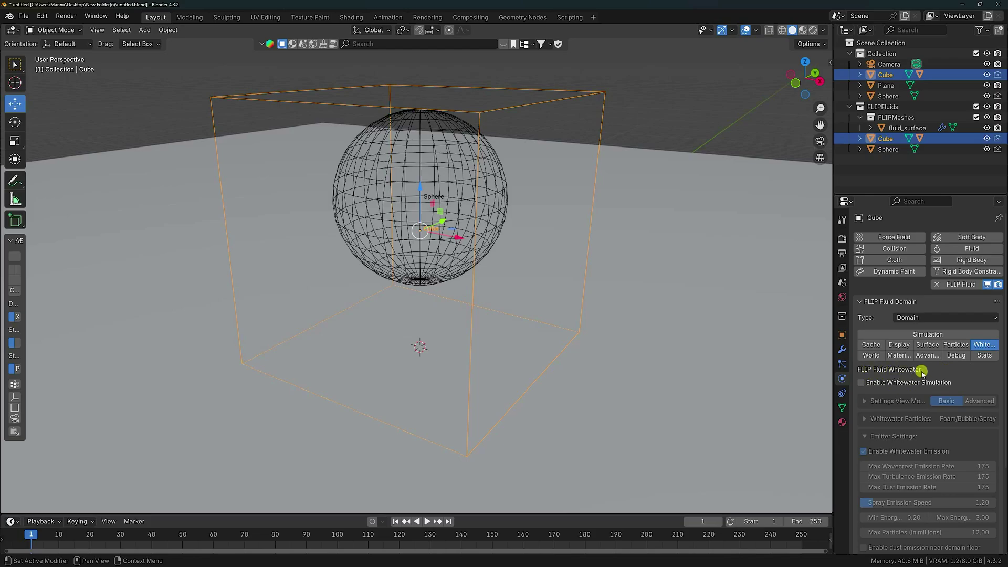
- Enable whitewater simulation on the domain and expand the Whitewater Particles list
left_click(860, 381)
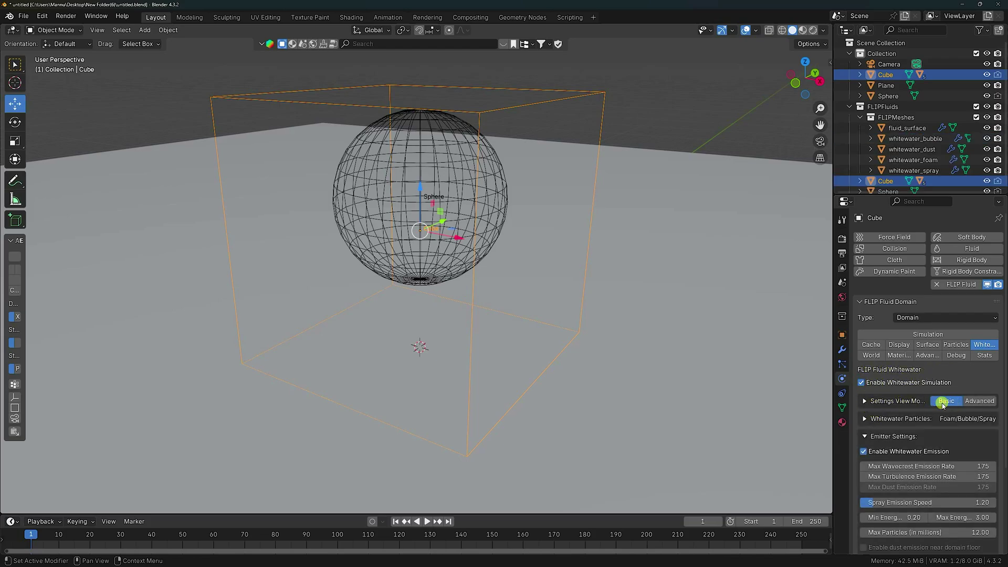
left_click(864, 401)
left_click(864, 419)
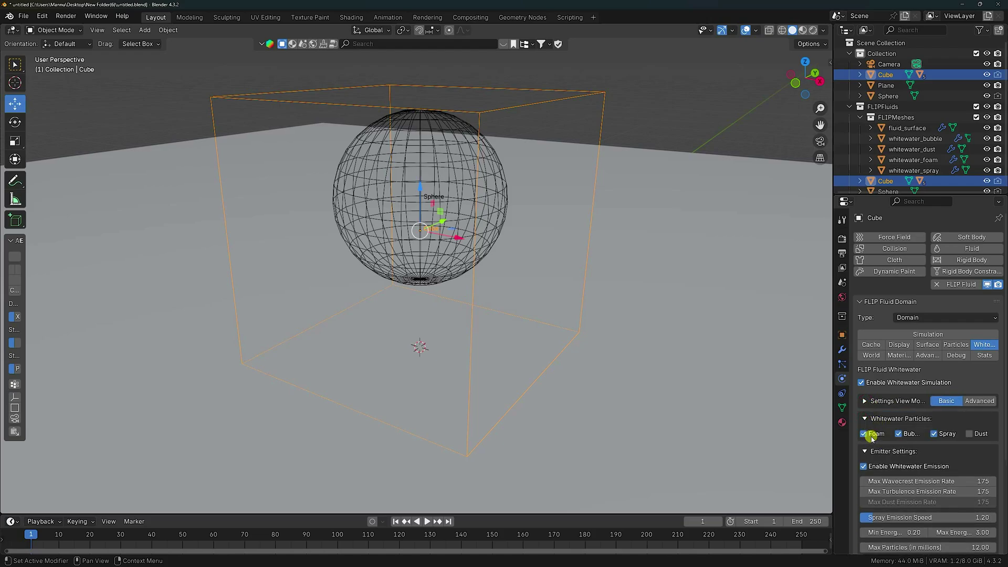
scroll(936, 456, "down", 4)
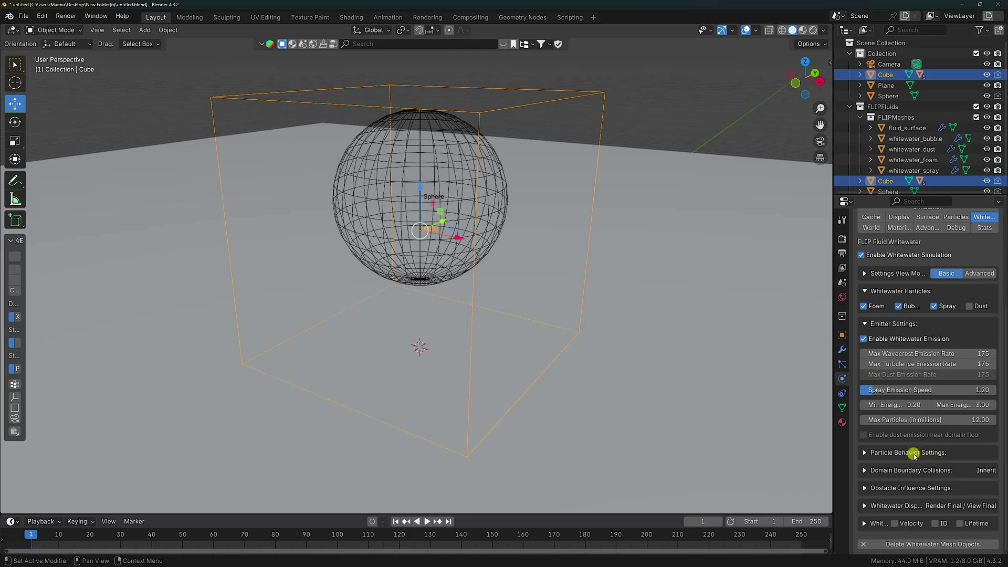
scroll(900, 428, "up", 4)
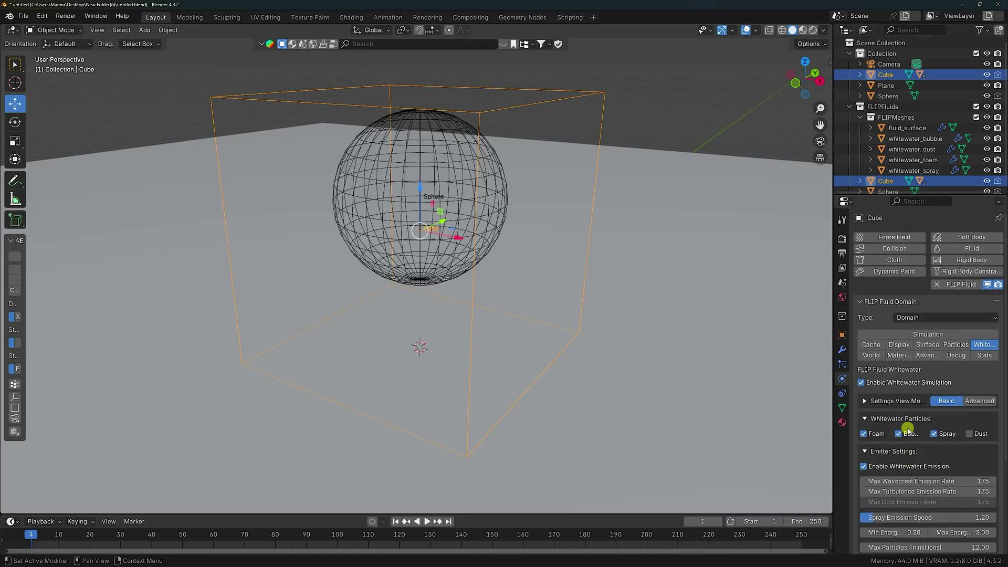
- Show the N sidebar and switch to the FLIP Fluids simulation setup panel
middle_click_drag(599, 268, 533, 251)
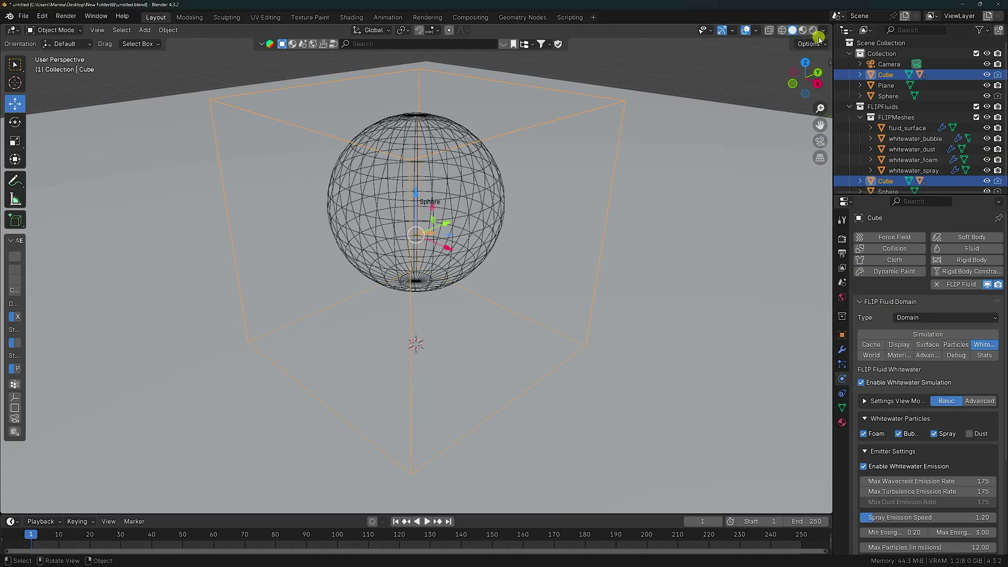
left_click(828, 65)
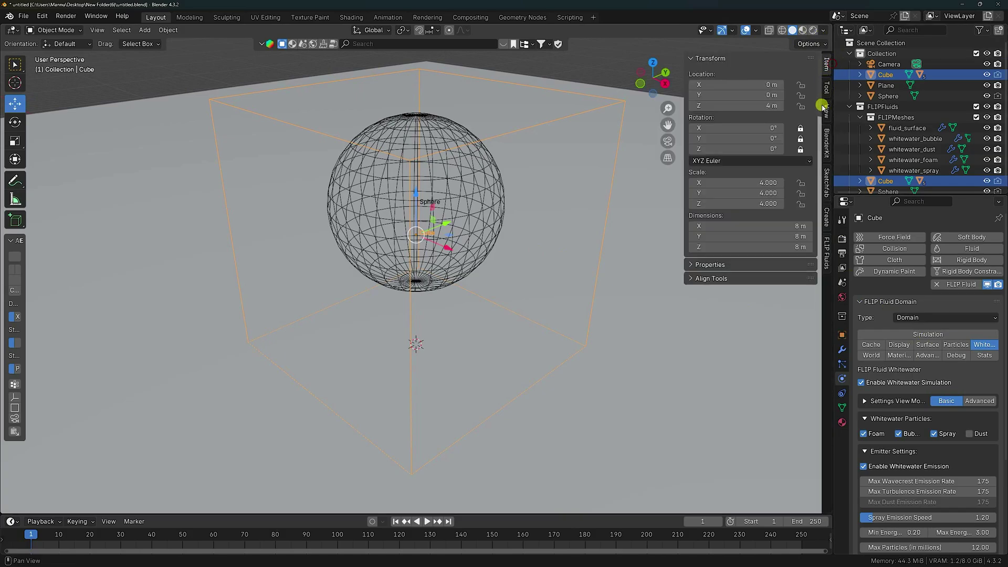
left_click(825, 252)
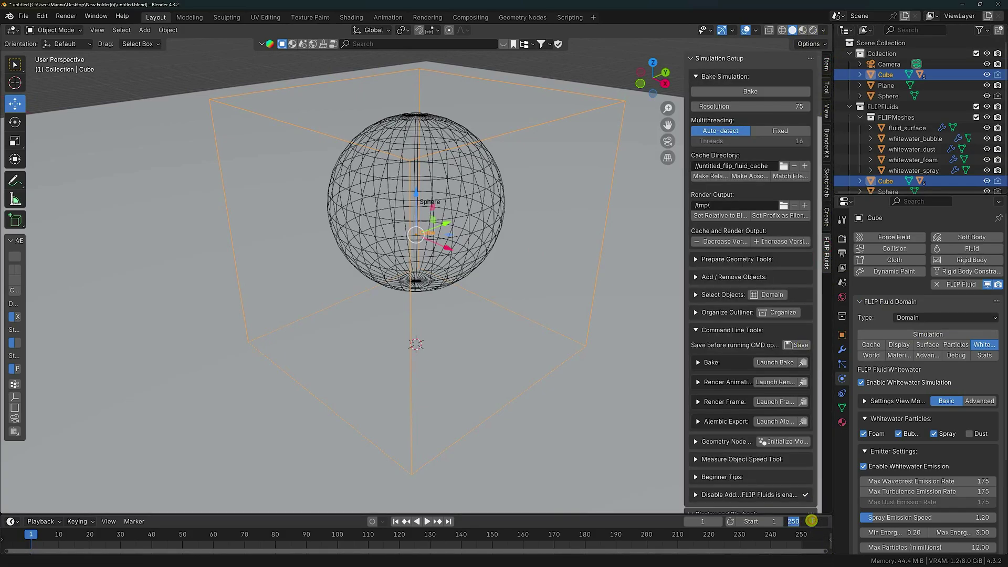
type("300")
type("End")
- Set the animation end to frame 300, start the fluid bake and stop it around 27%
key("Return")
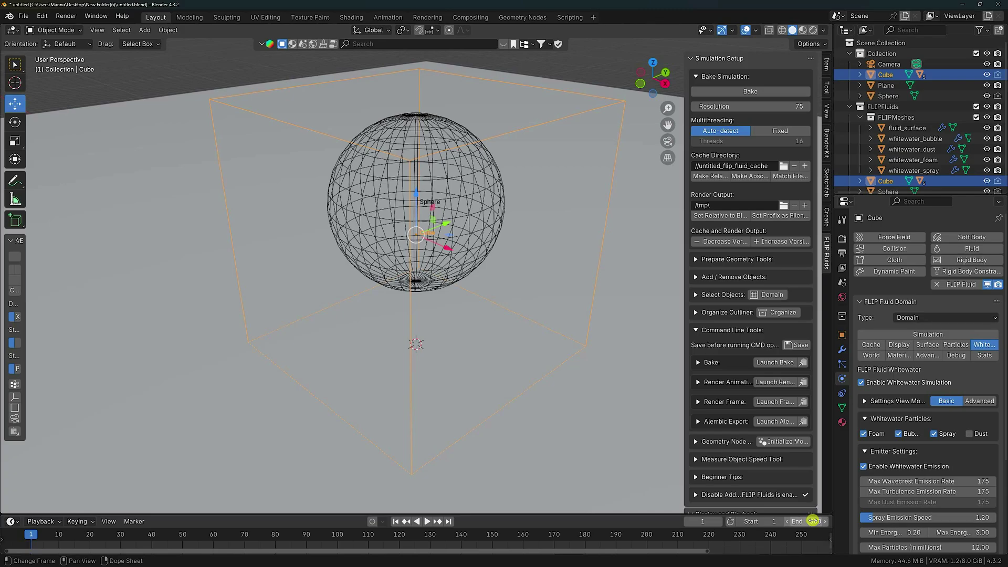
left_click(751, 92)
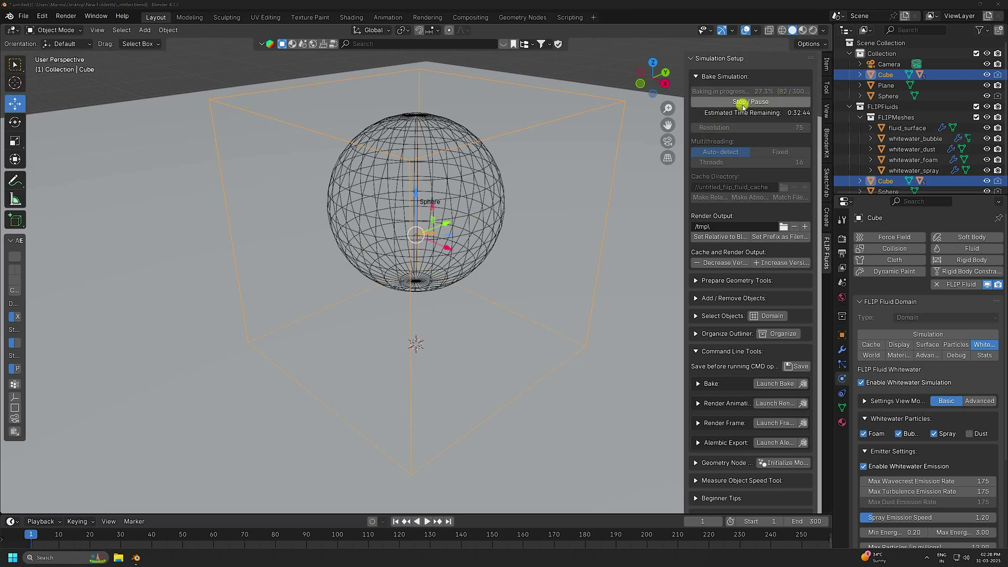
left_click(738, 104)
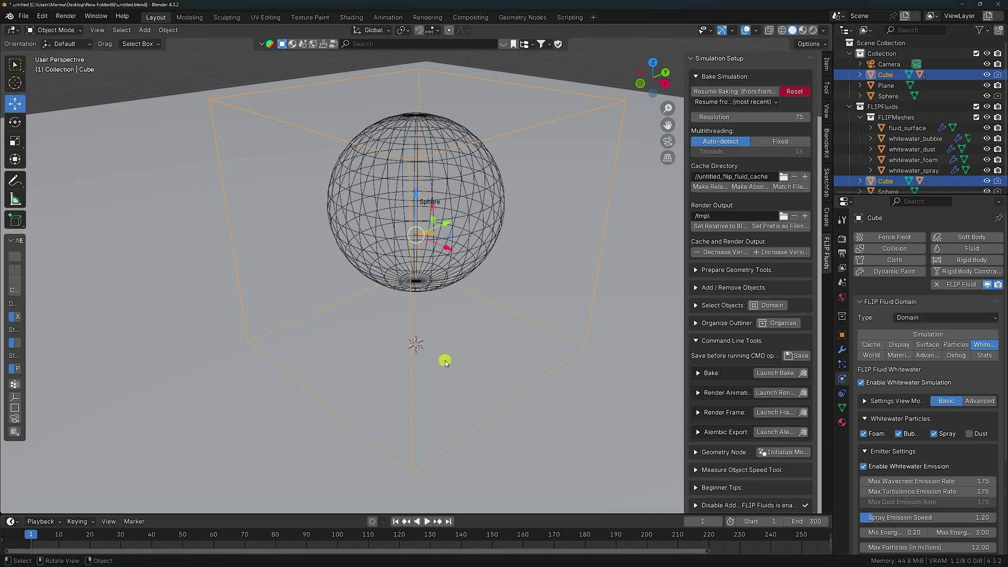
- Play the partial bake, return to frame 79 and view the splash through the camera
left_click(270, 536)
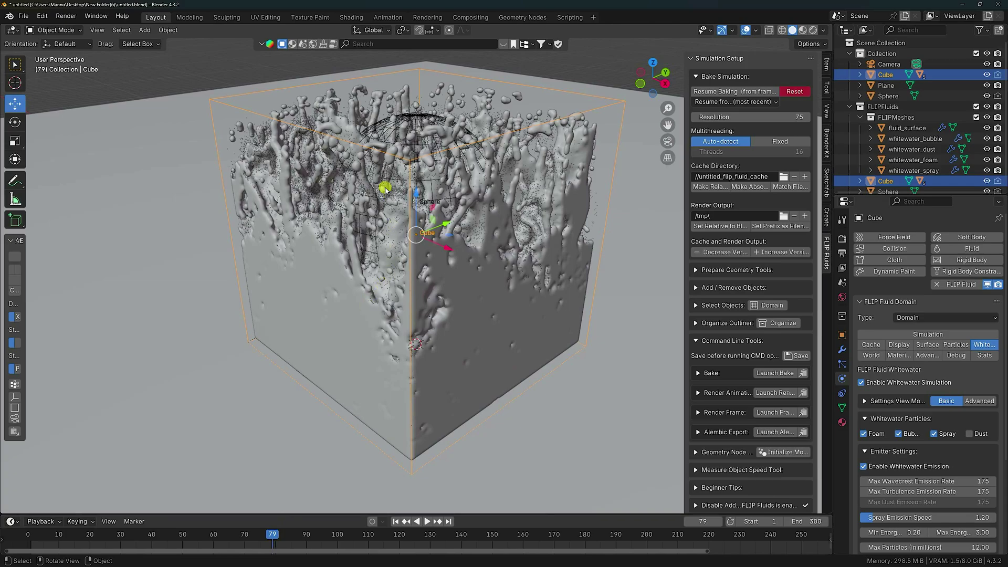
middle_click_drag(432, 201, 418, 408)
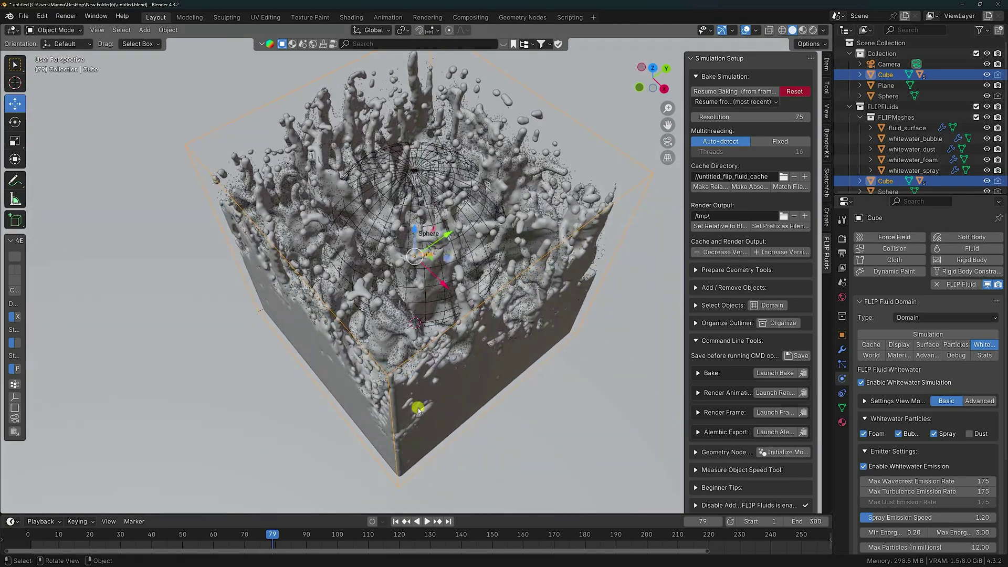
left_click(397, 521)
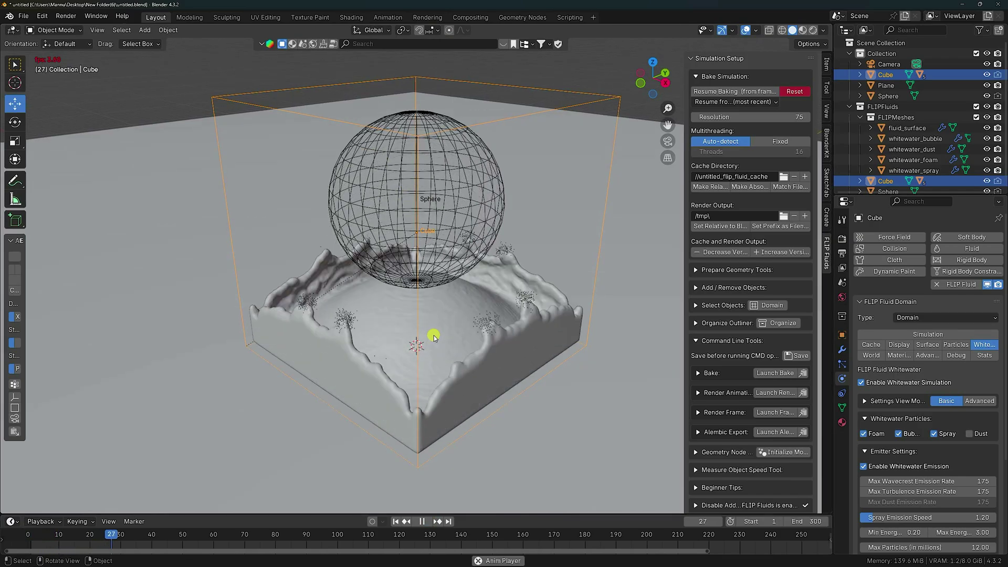
left_click(422, 522)
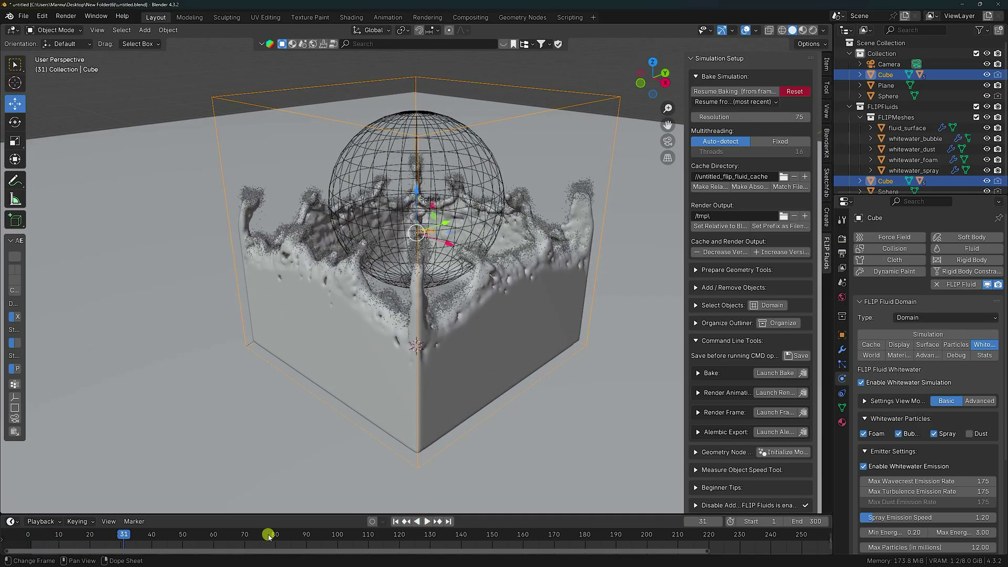
left_click(272, 537)
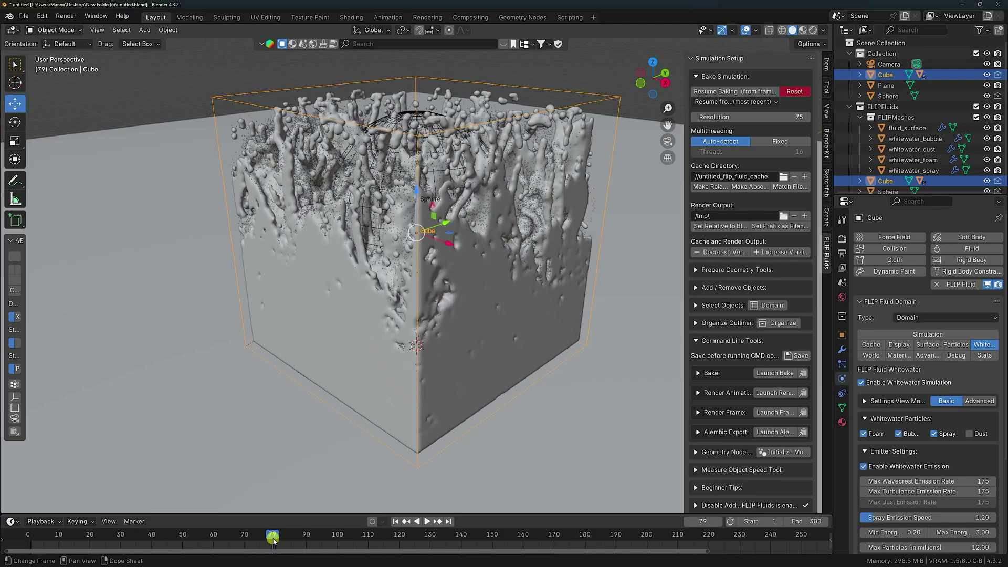
key("KP_0")
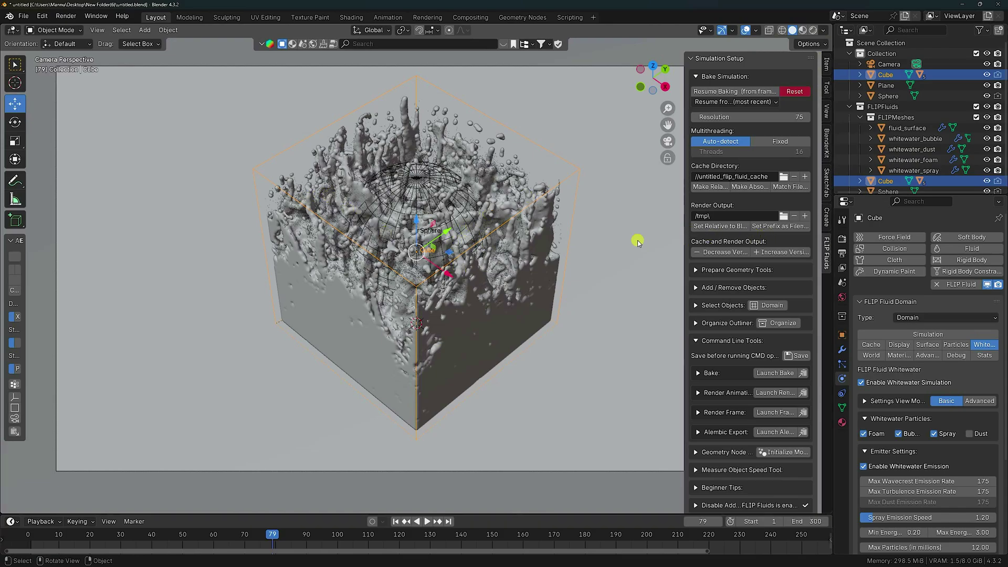
- Drive the world colour with an Environment Texture node
key("n")
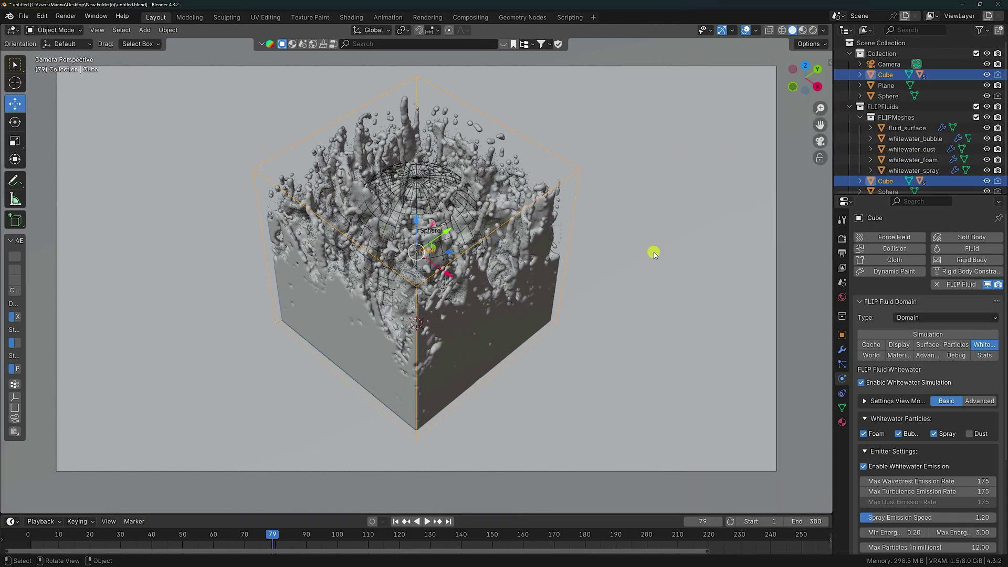
left_click(843, 298)
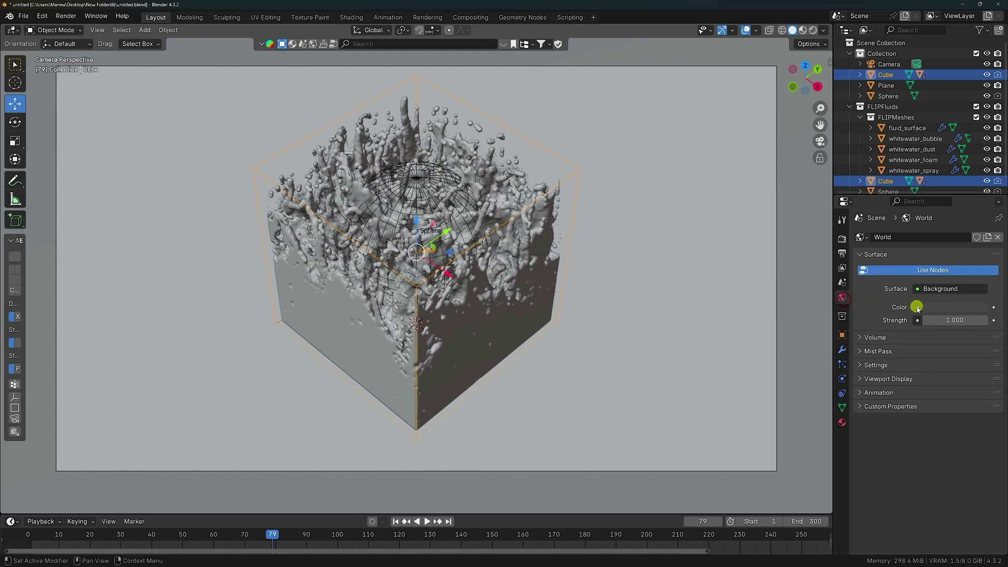
left_click(916, 306)
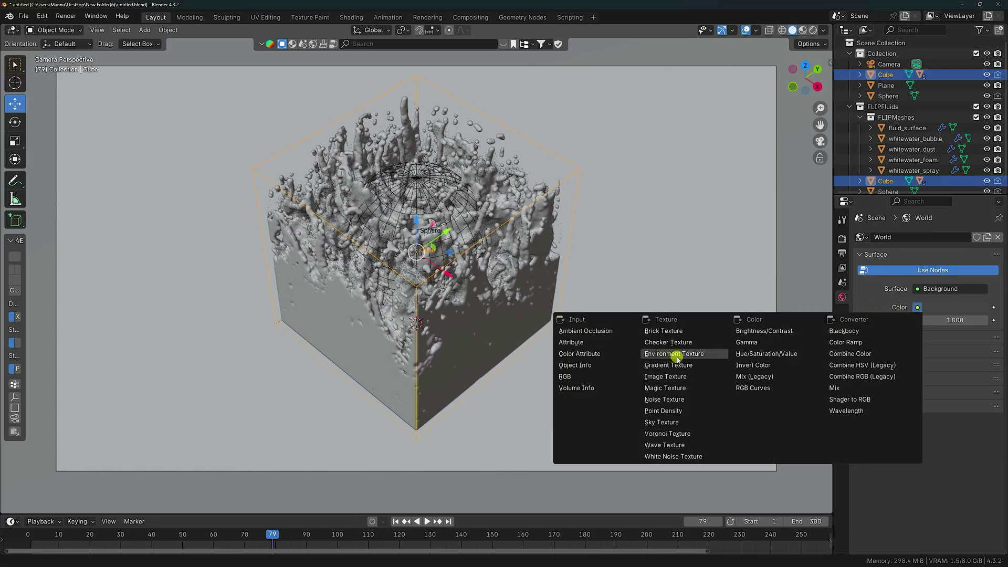
left_click(692, 353)
- Load artist_workshop_4k.exr from the Hdri folder and set world strength to 1.4
left_click(956, 320)
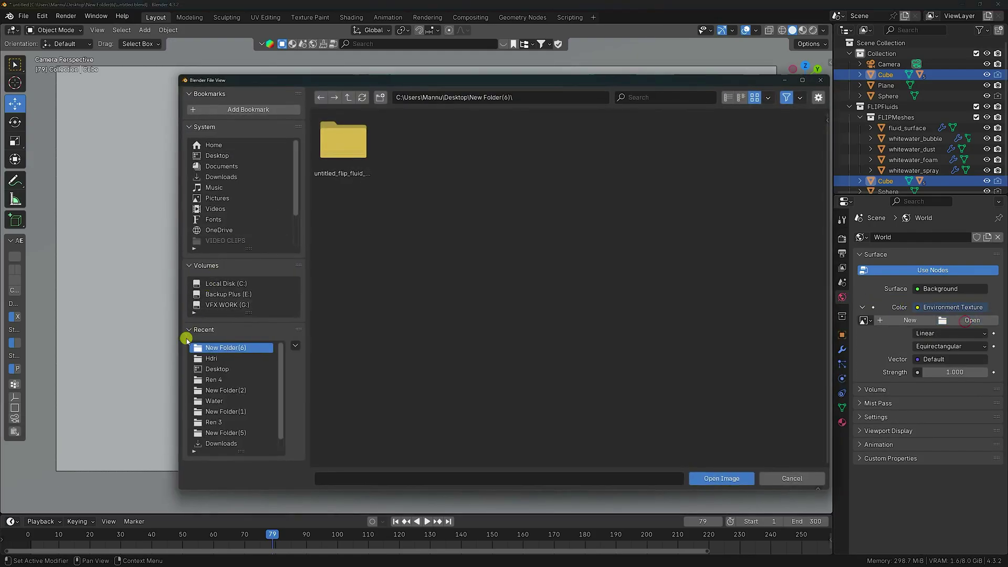
left_click(216, 359)
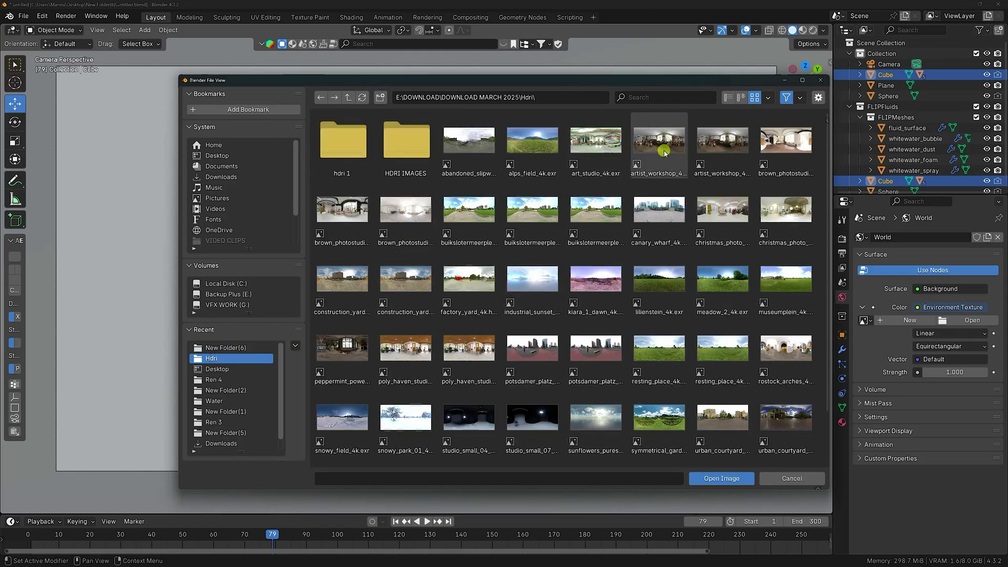
left_click(660, 142)
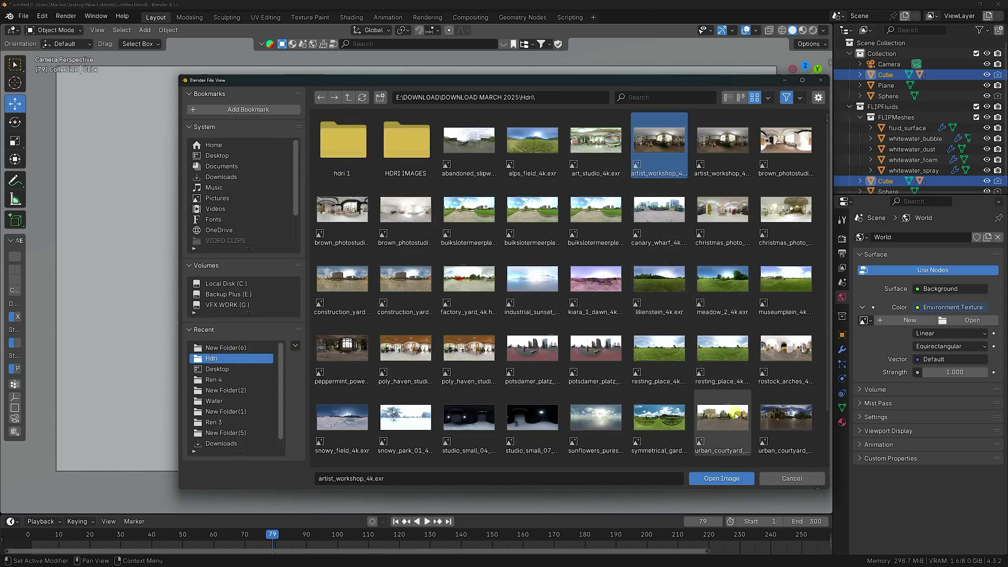
left_click(736, 478)
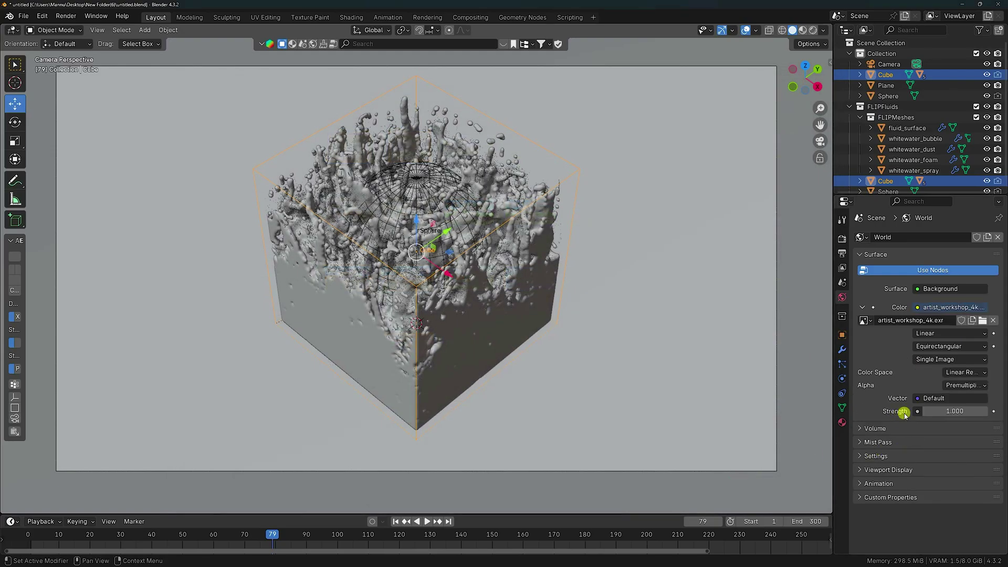
left_click(958, 412)
type("1.4")
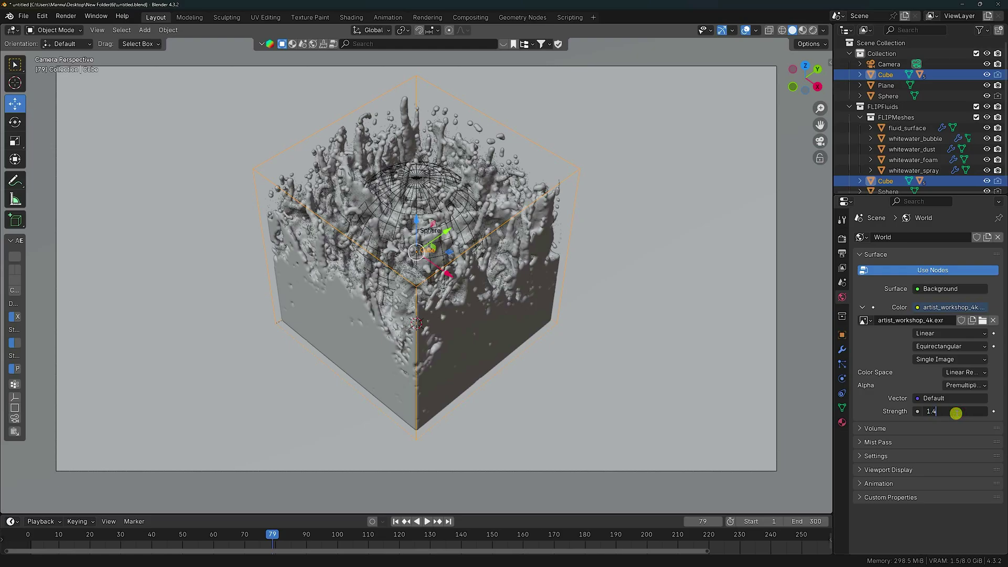
key("Return")
- Switch the render engine to Cycles computing on the GPU
left_click(841, 237)
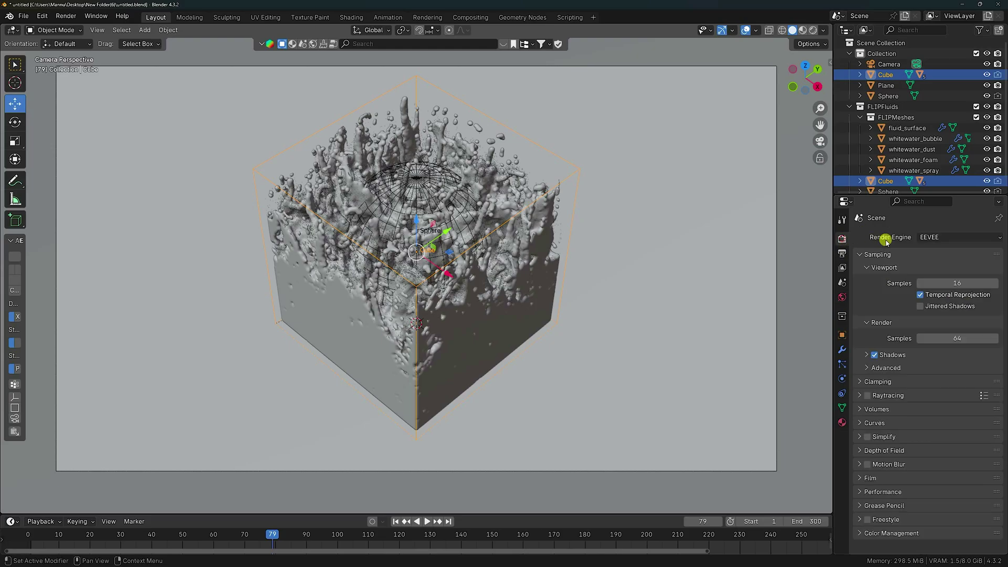
left_click(935, 237)
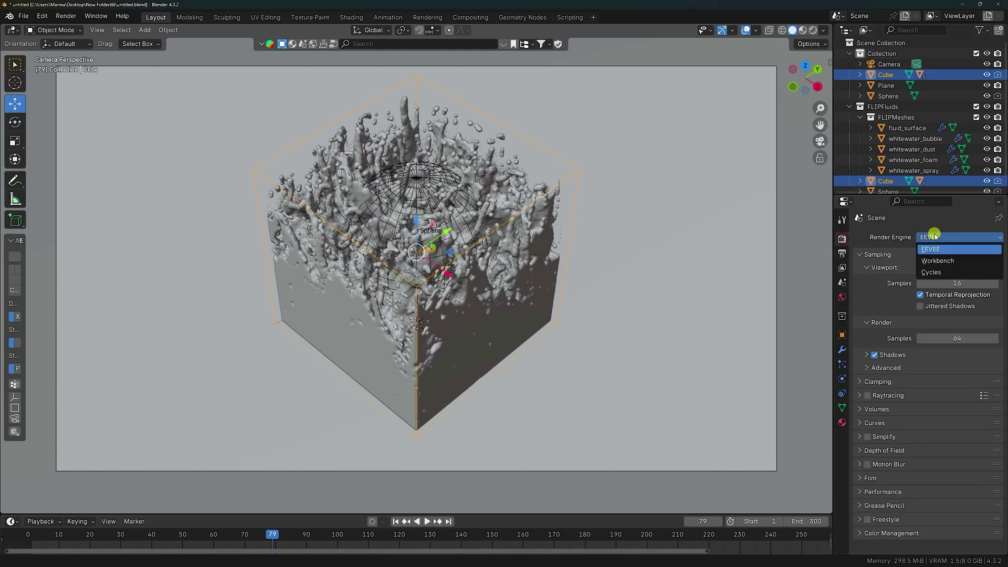
left_click(927, 272)
left_click(932, 263)
left_click(933, 285)
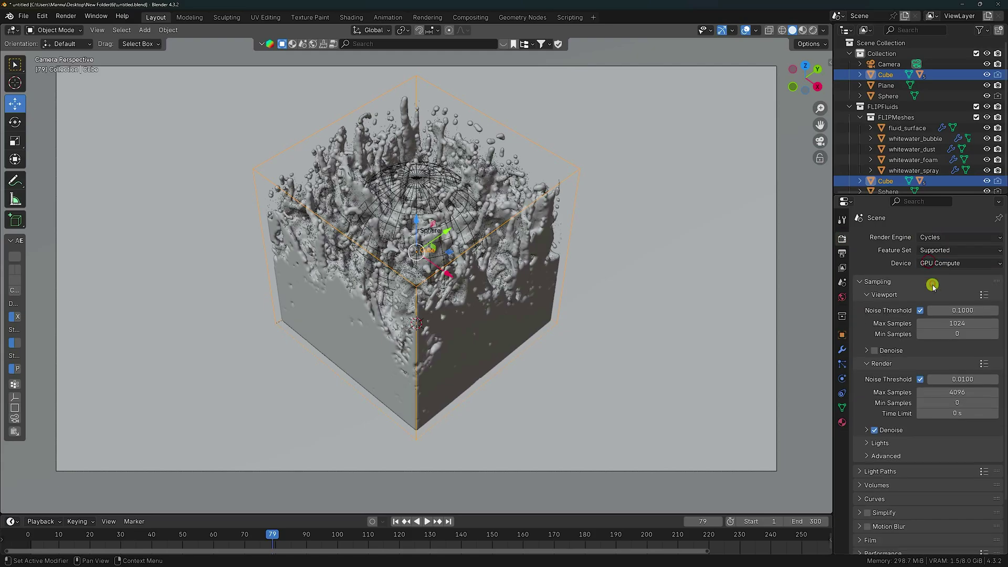
- Limit final render Max Samples to 128 and select the floor plane
left_click(951, 390)
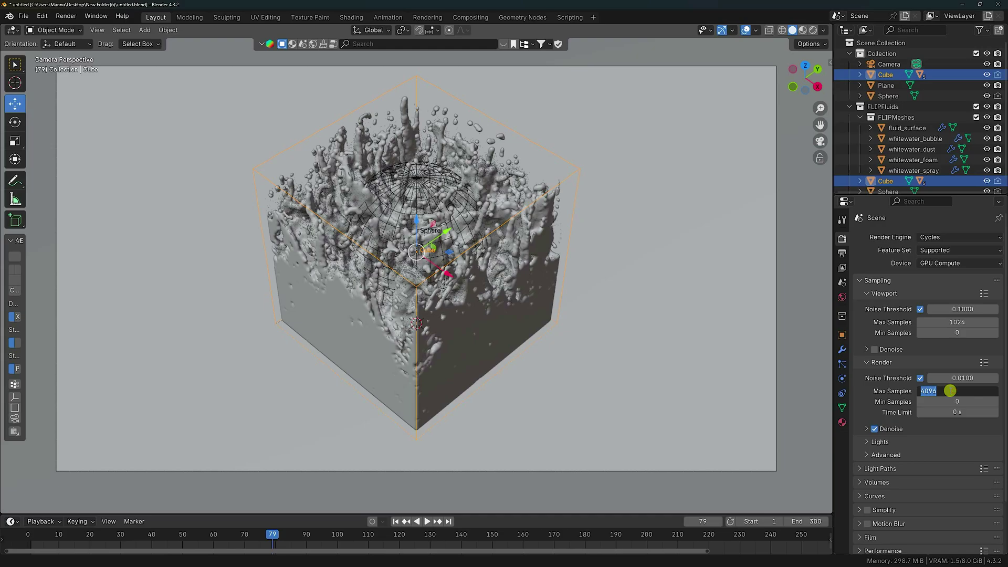
type("128")
key("Return")
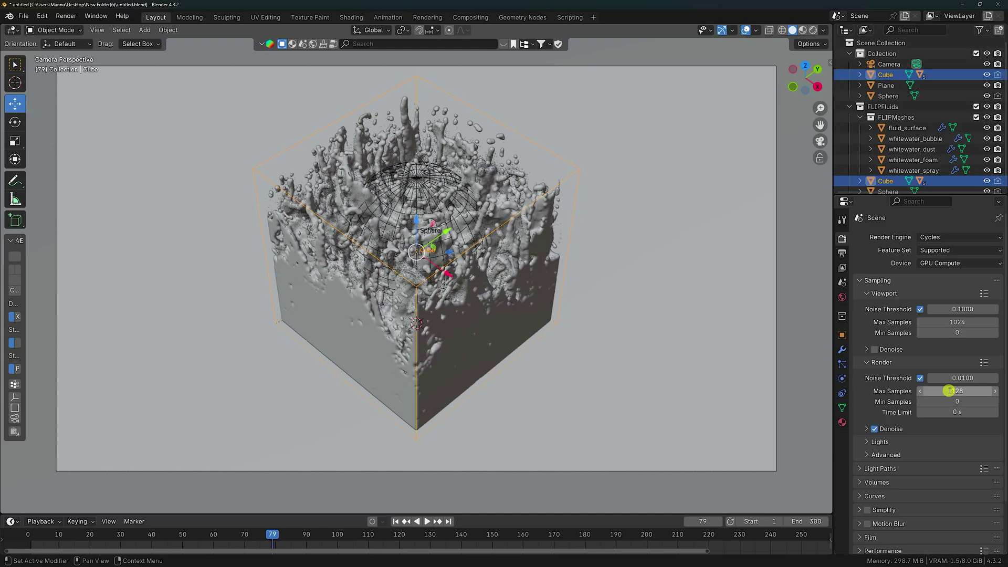
left_click(65, 16)
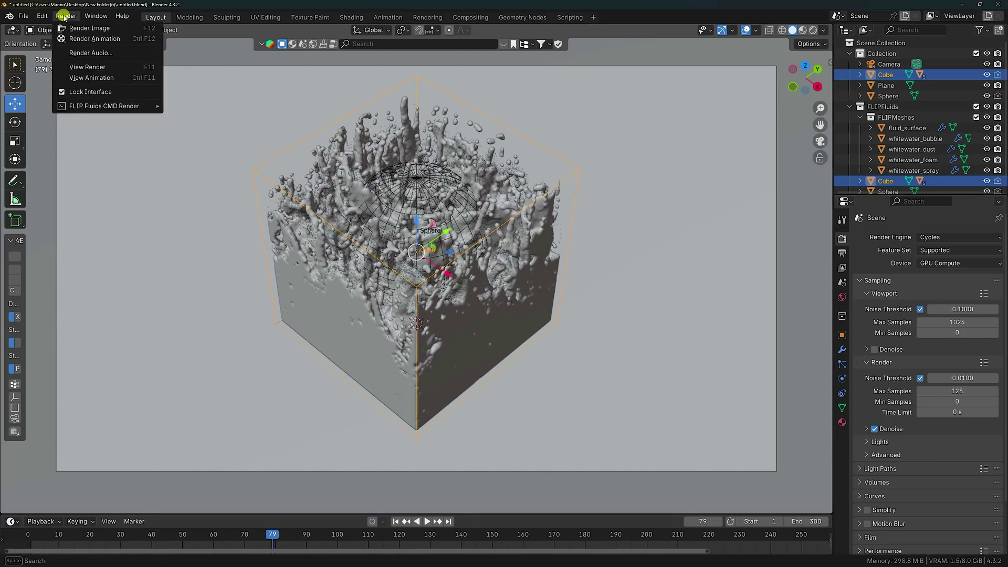
left_click(212, 265)
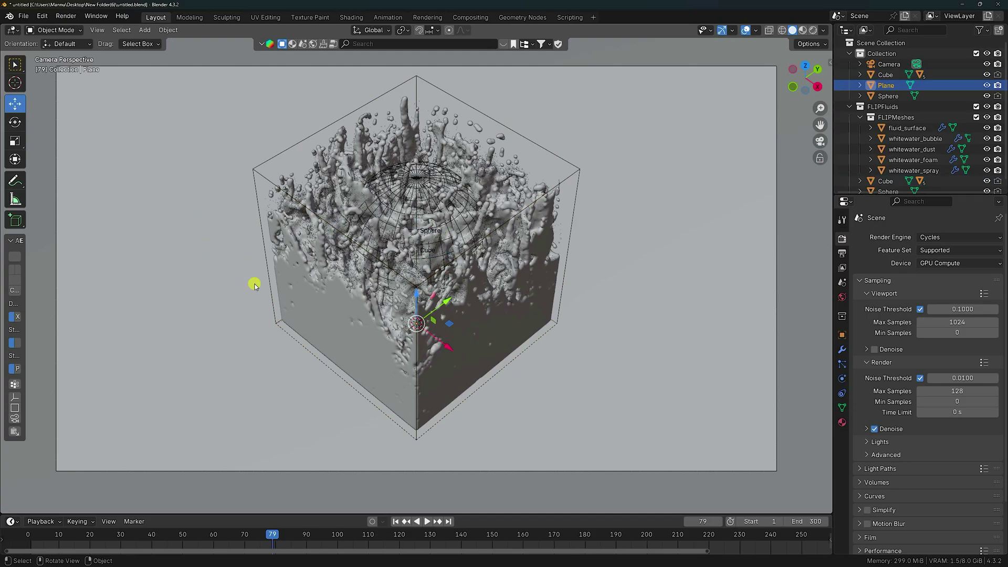
- Show Rendered viewport shading and create a new material for the floor plane
left_click(811, 30)
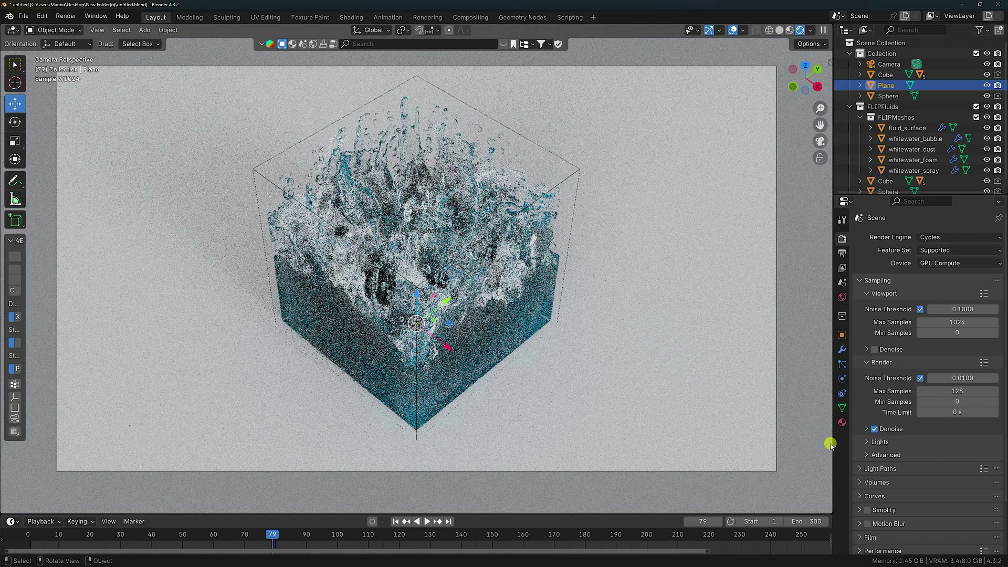
left_click(841, 422)
left_click(926, 281)
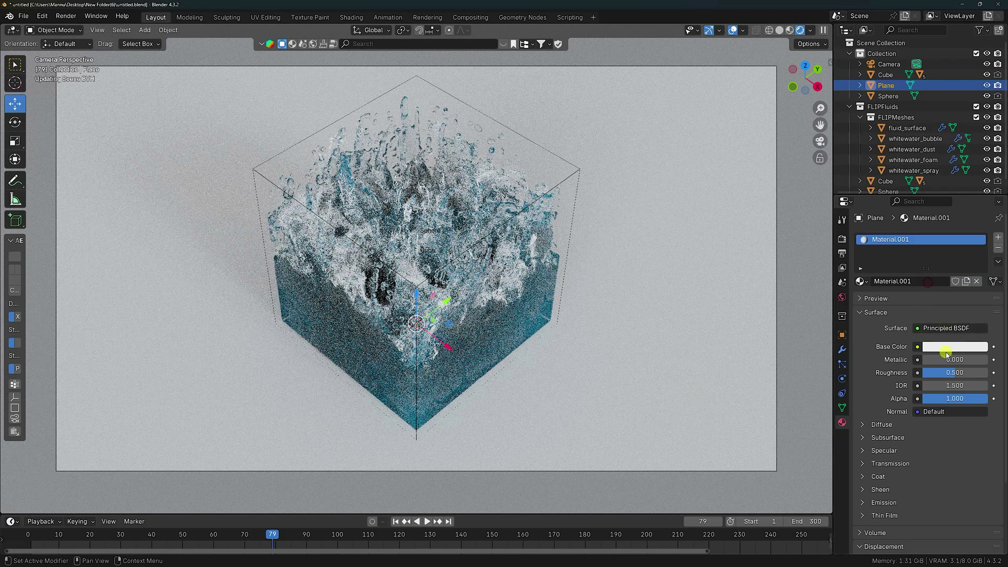
- Set the floor's base colour to near black and its roughness to 0.3
left_click(945, 351)
left_click(980, 250)
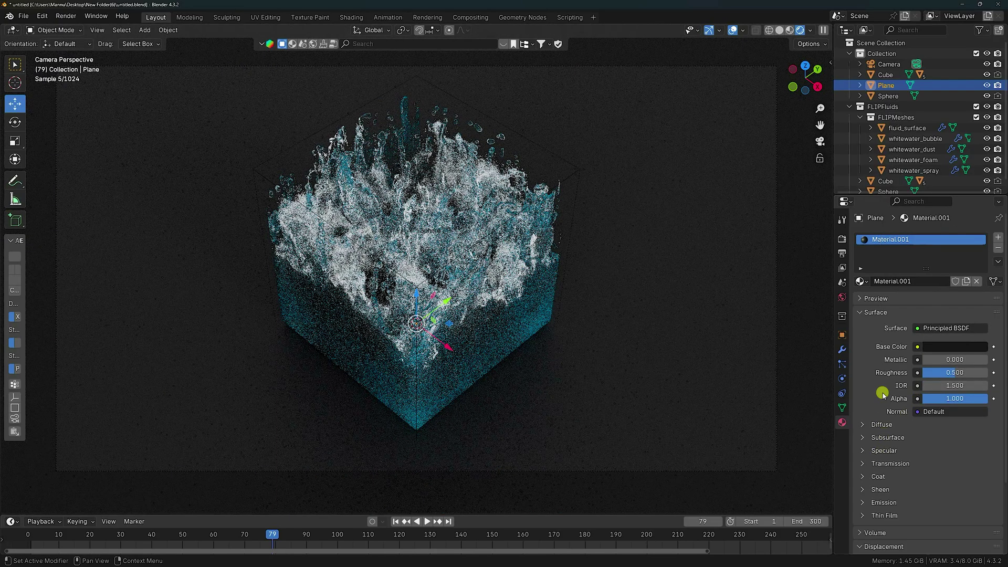
left_click(937, 373)
type("0.2")
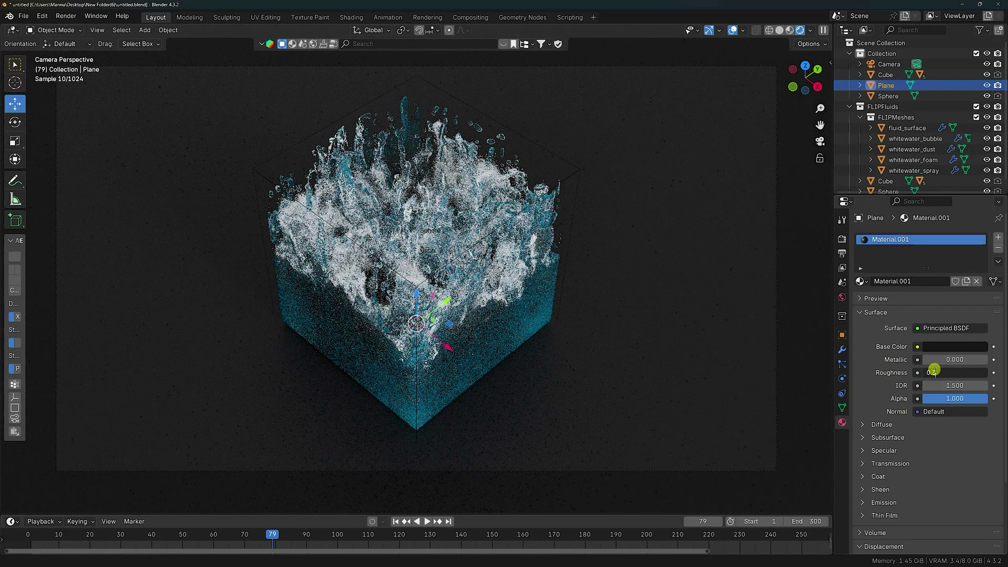
key("Return")
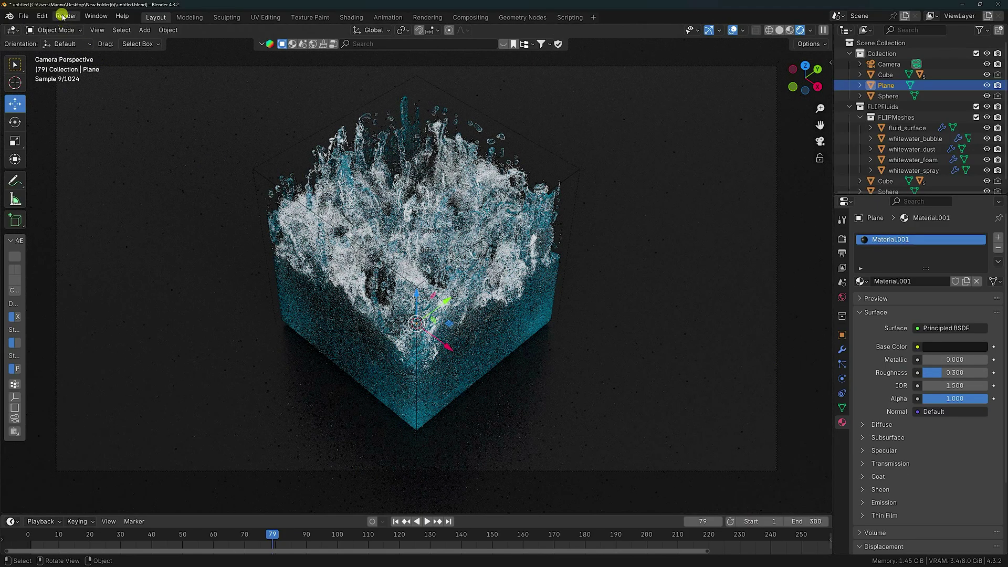
left_click(780, 31)
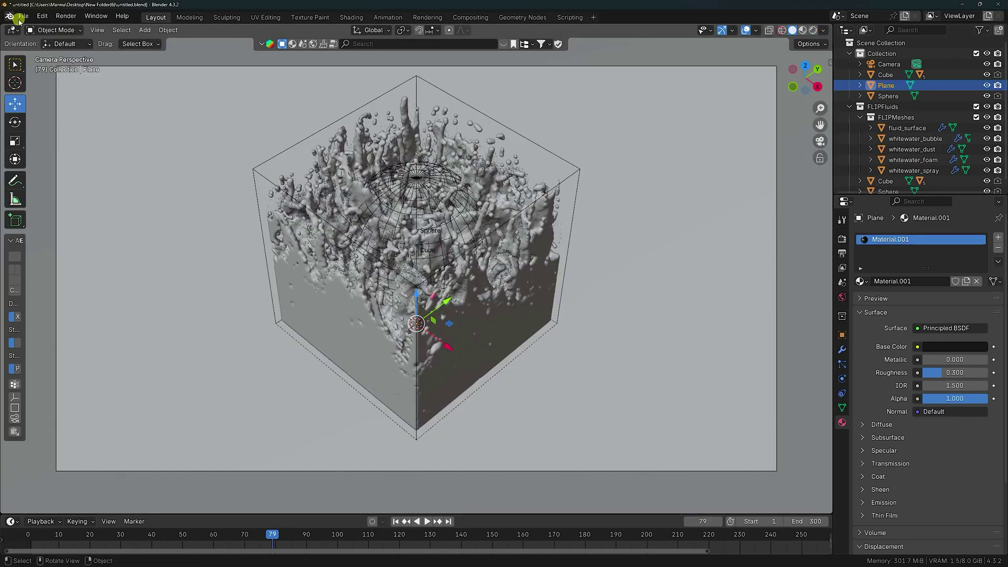
left_click(65, 17)
left_click(80, 30)
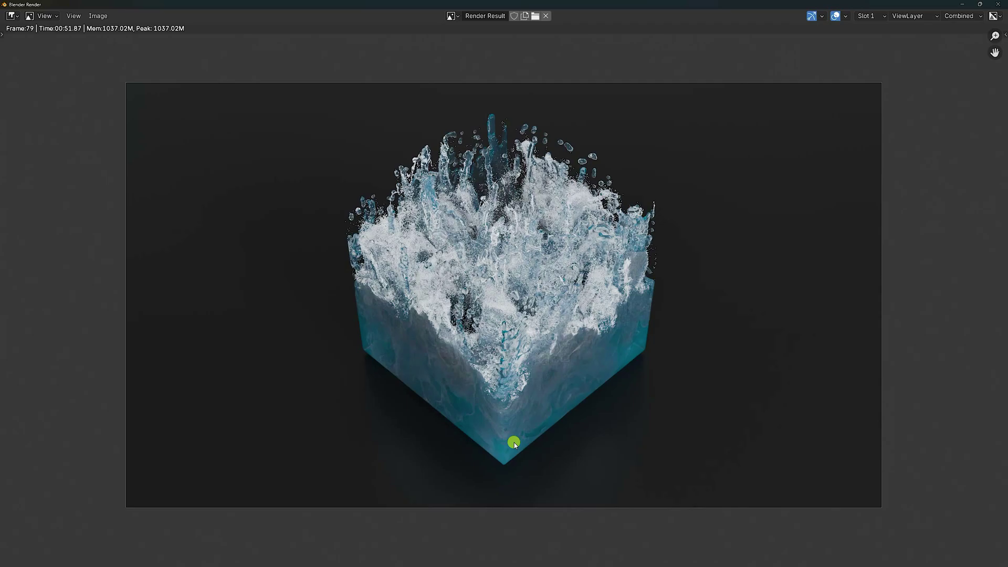
scroll(984, 47, "down", 2)
left_click(996, 4)
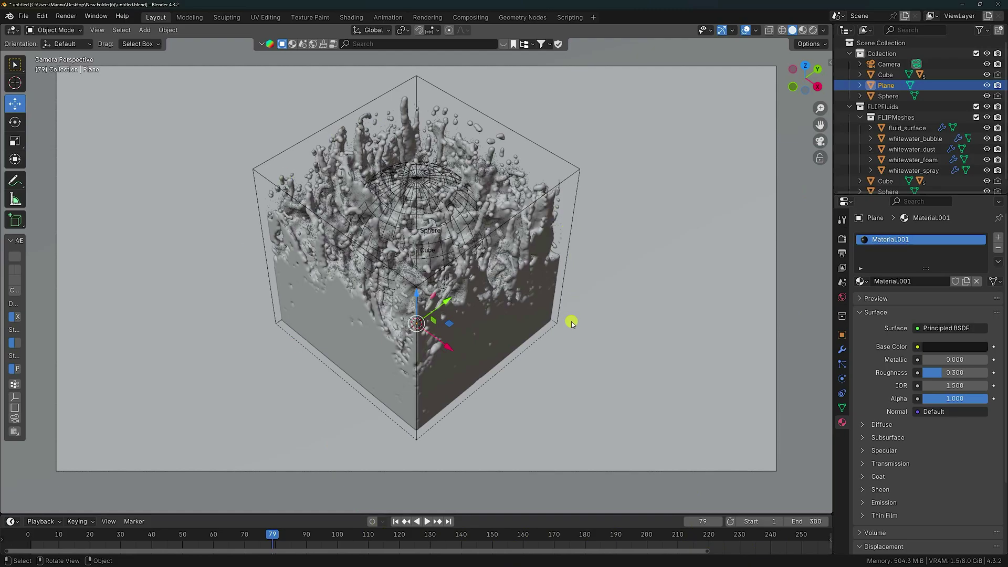
- Reset the Cube domain's existing FLIP Fluid bake from its Simulation settings
left_click(845, 381)
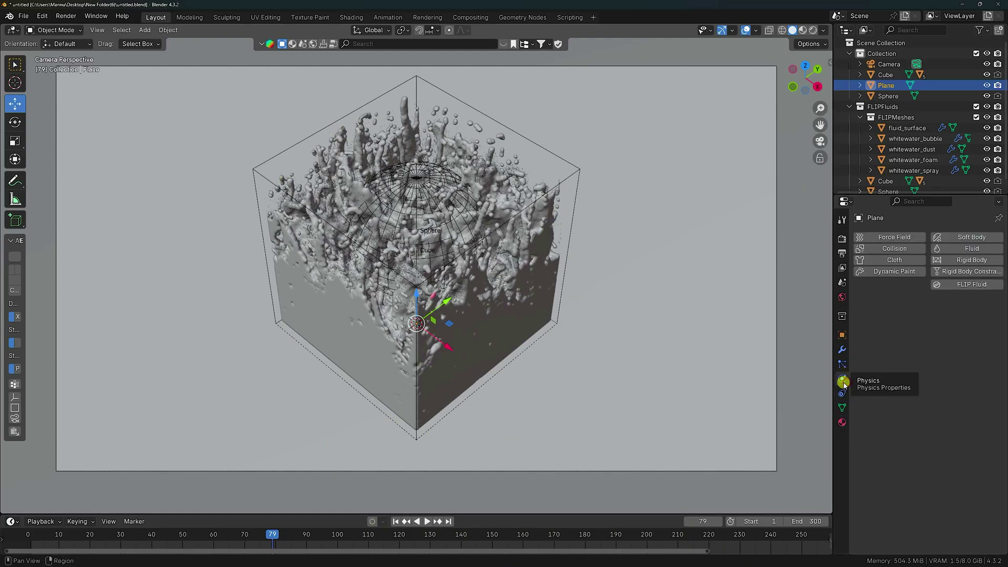
left_click(583, 176)
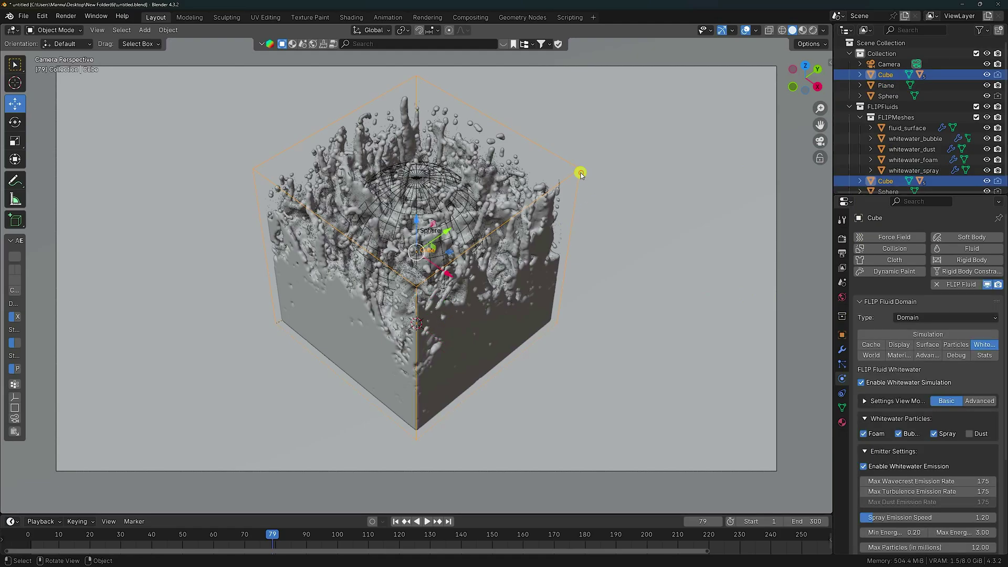
left_click(913, 331)
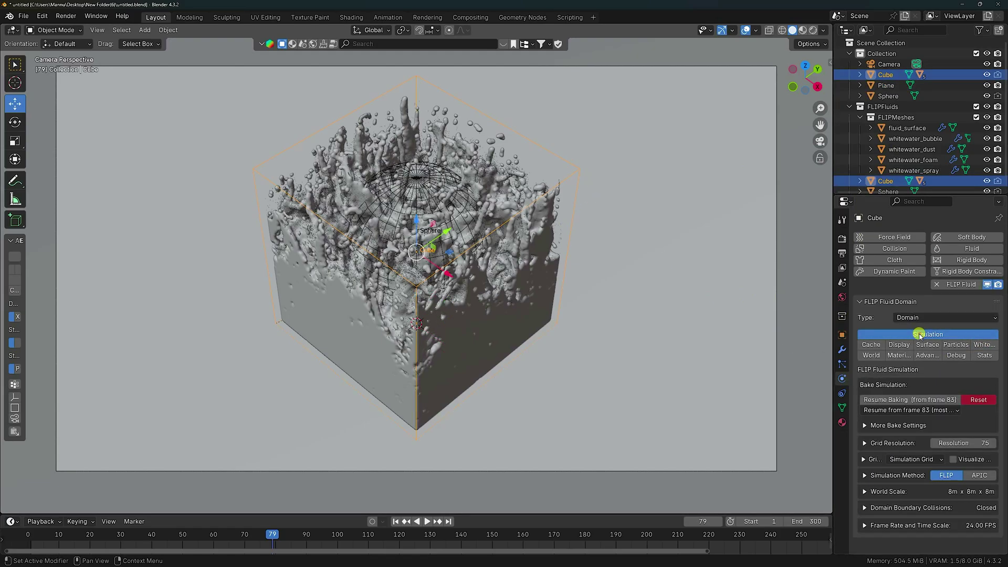
left_click(978, 400)
left_click(937, 403)
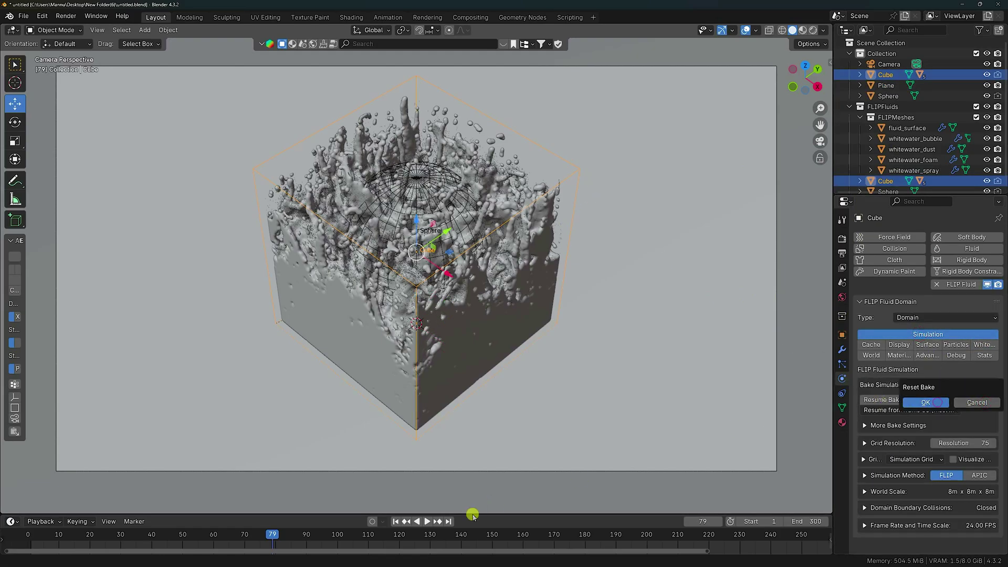
- Return to frame 1 and raise the domain grid resolution to 84
left_click(397, 521)
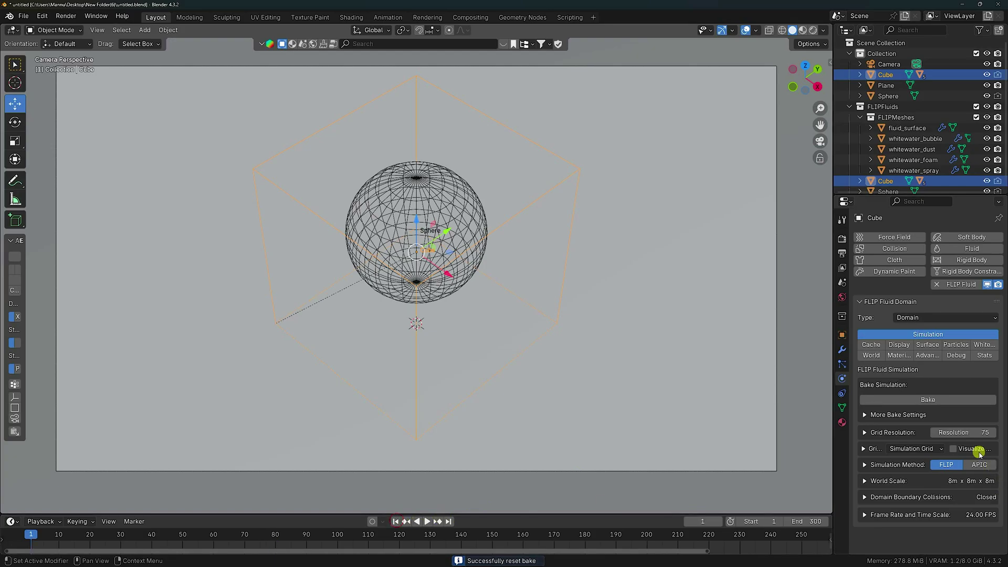
left_click(962, 431)
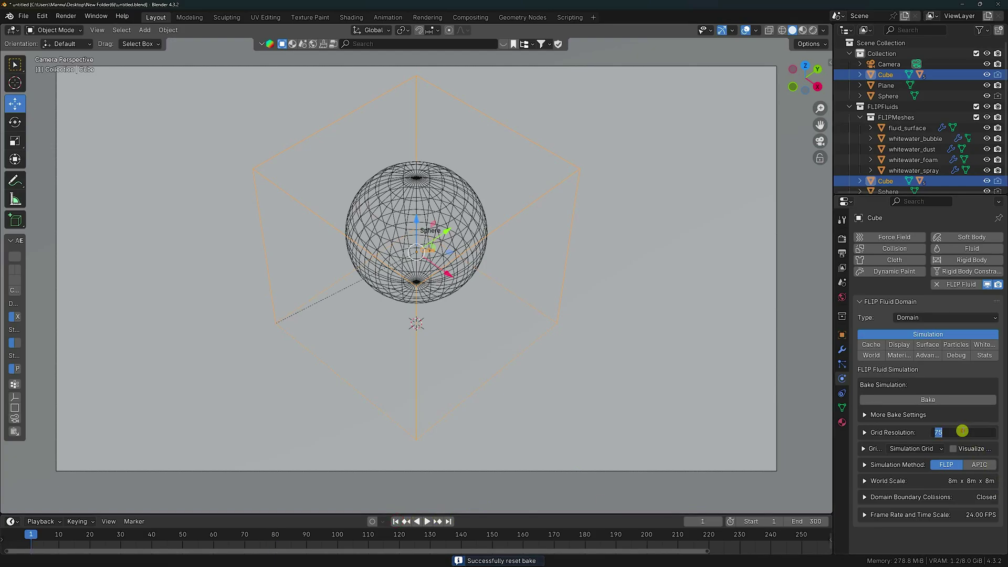
type("84")
key("Return")
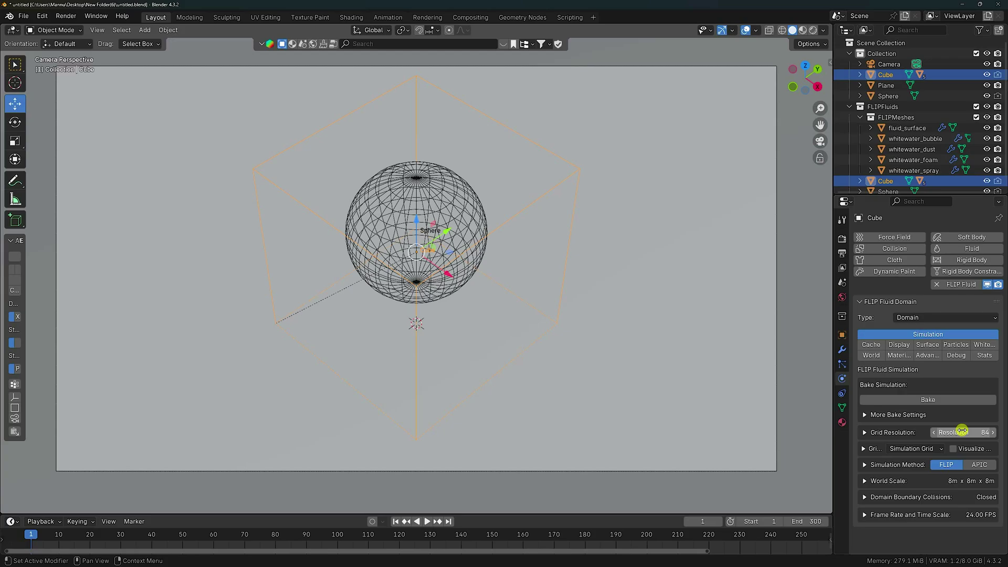
- Start the FLIP Fluids bake at resolution 84 from the sidebar's Simulation Setup
left_click(827, 59)
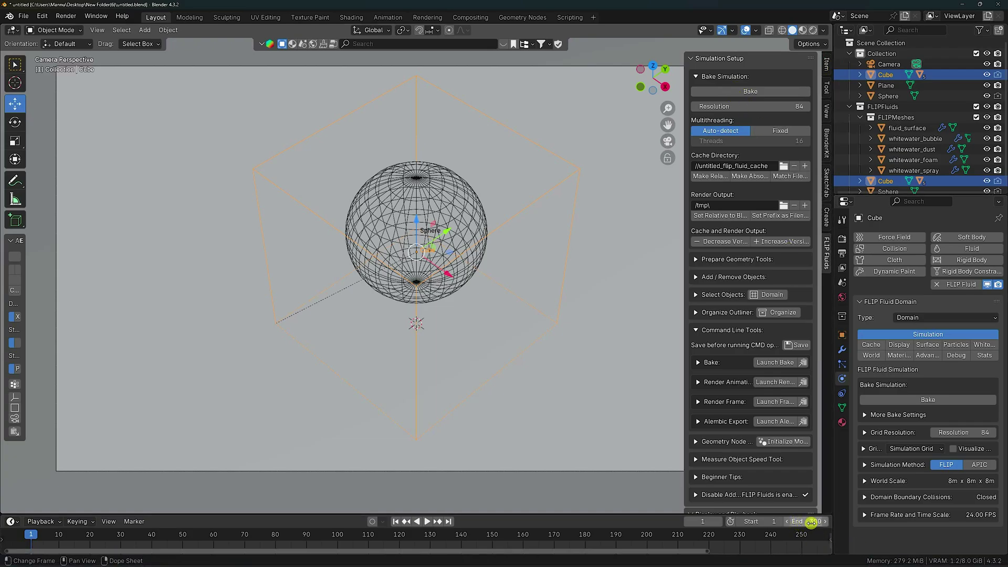
left_click(759, 92)
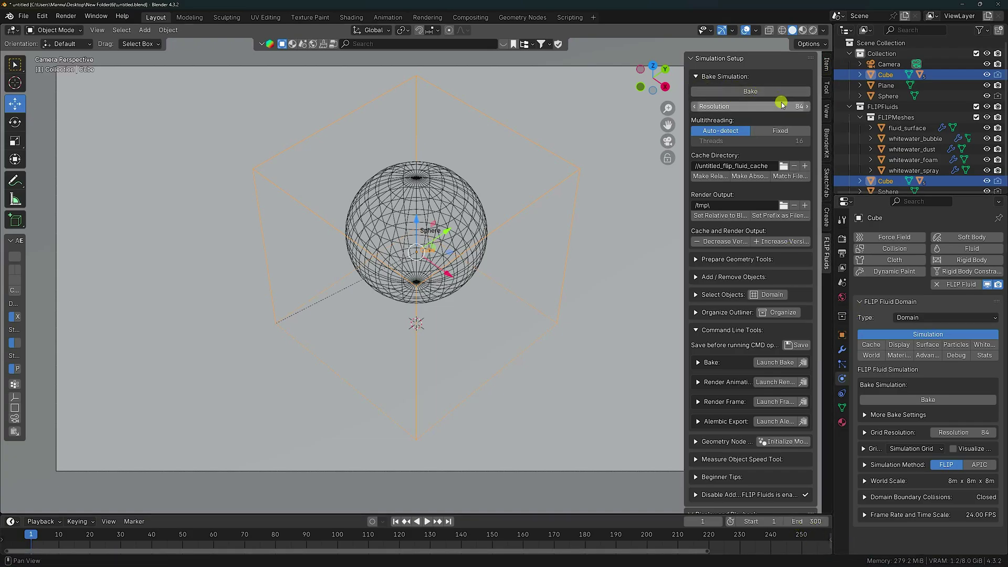